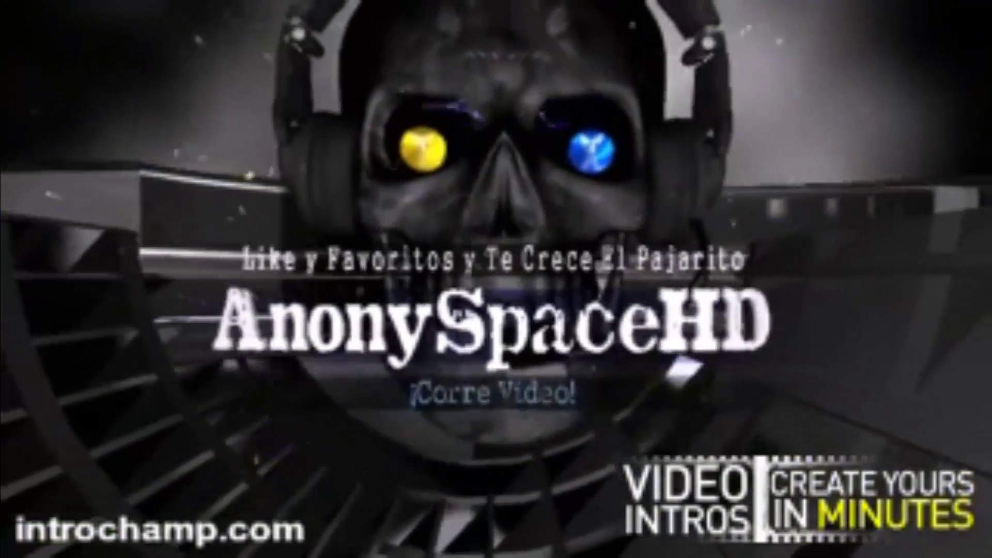
Type a Spanish greeting introducing a new, very interesting Photoshop tutorial and inviting viewers to follow the steps.
text(H)
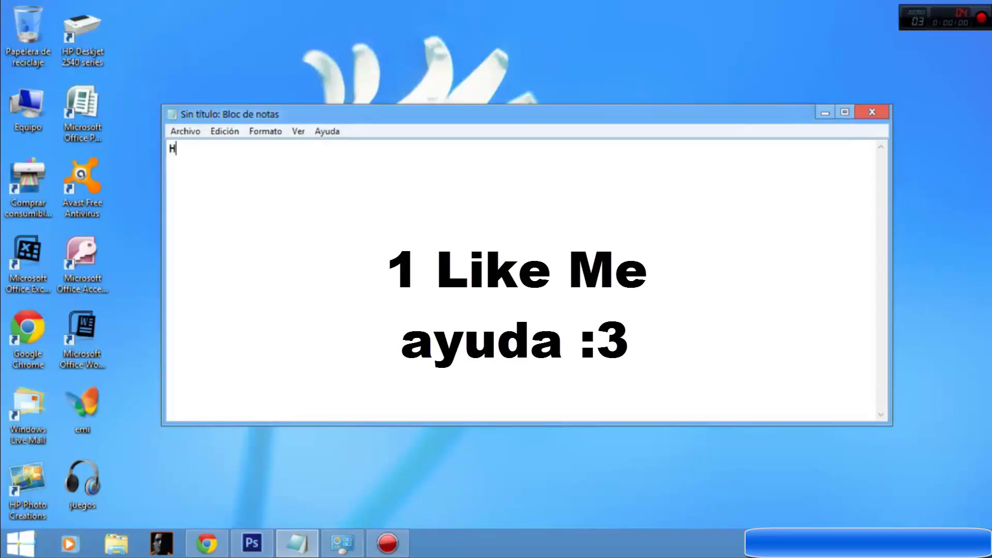
text(ola personitas esta)
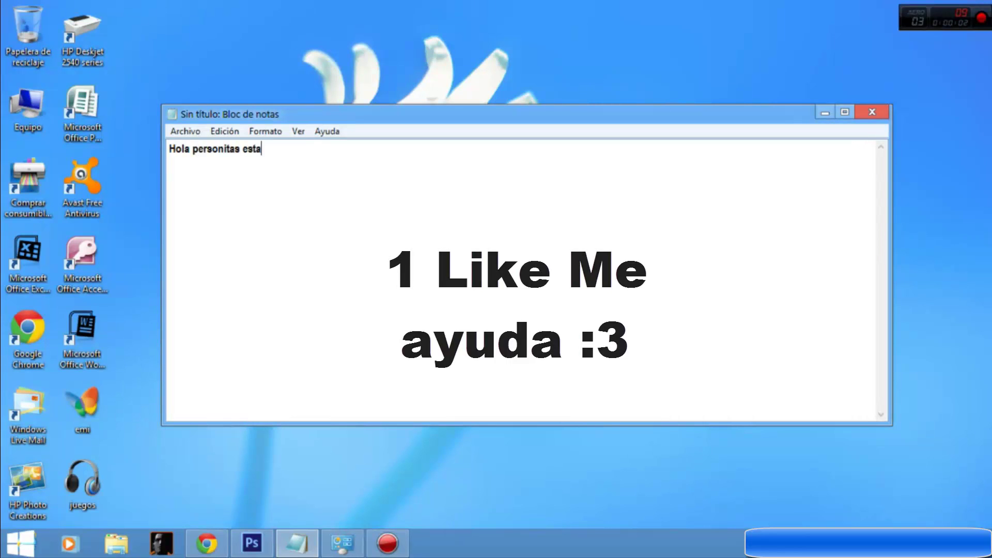
text(mos en un n)
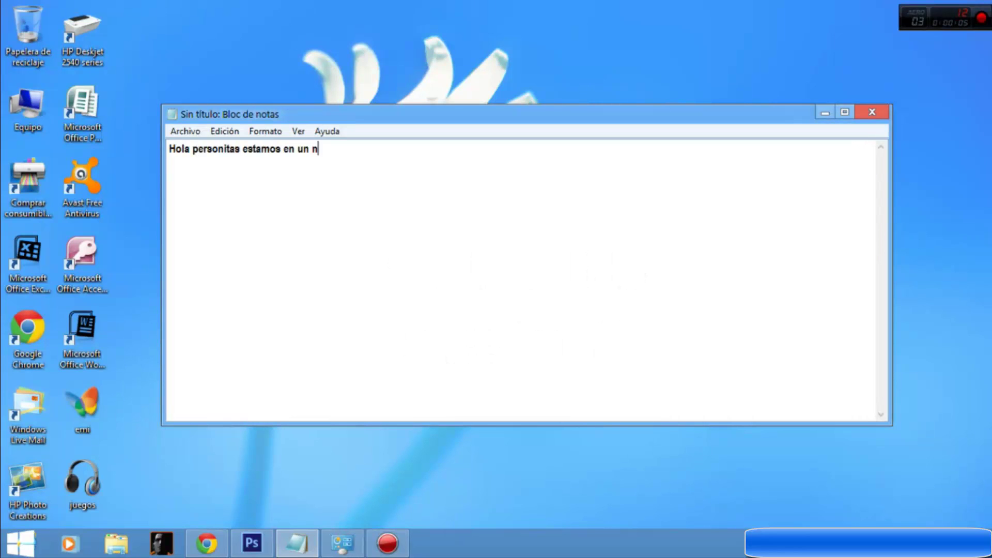
key(BackSpace)
text(Nuevo Tutorial Muy P)
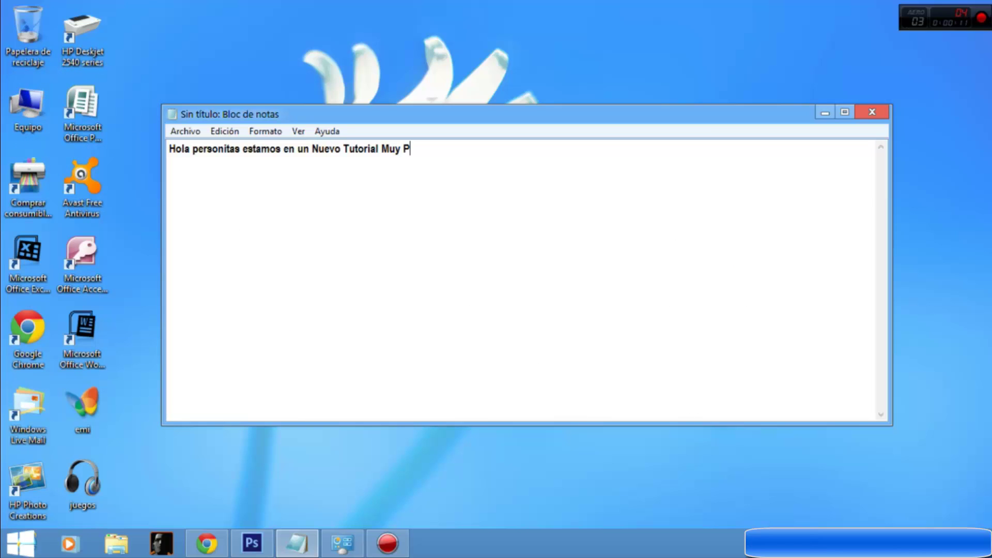
text(ero Muy interesante, "Entre comillas" Xd Bueno que a muchos)
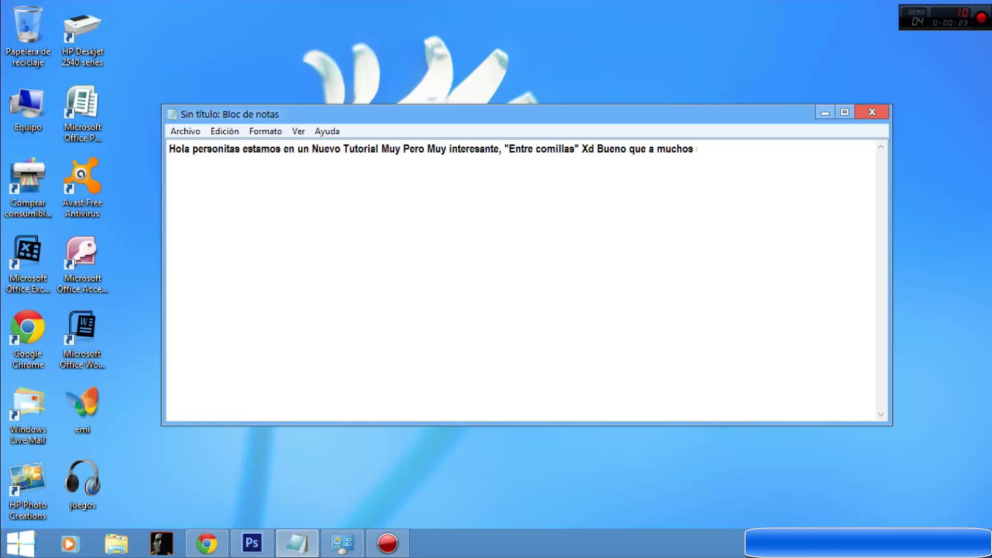
text(se preguntan, seguro,)
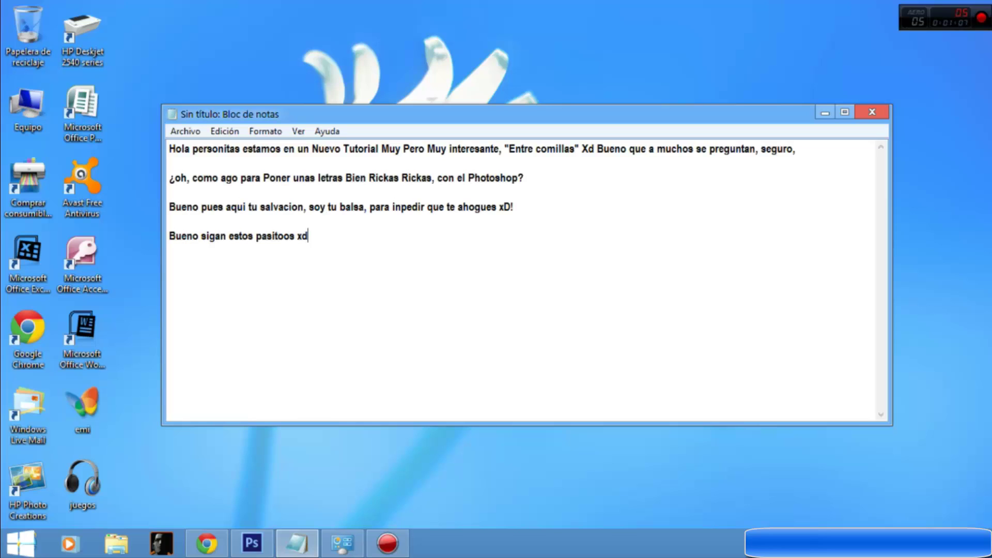
text(ddd)
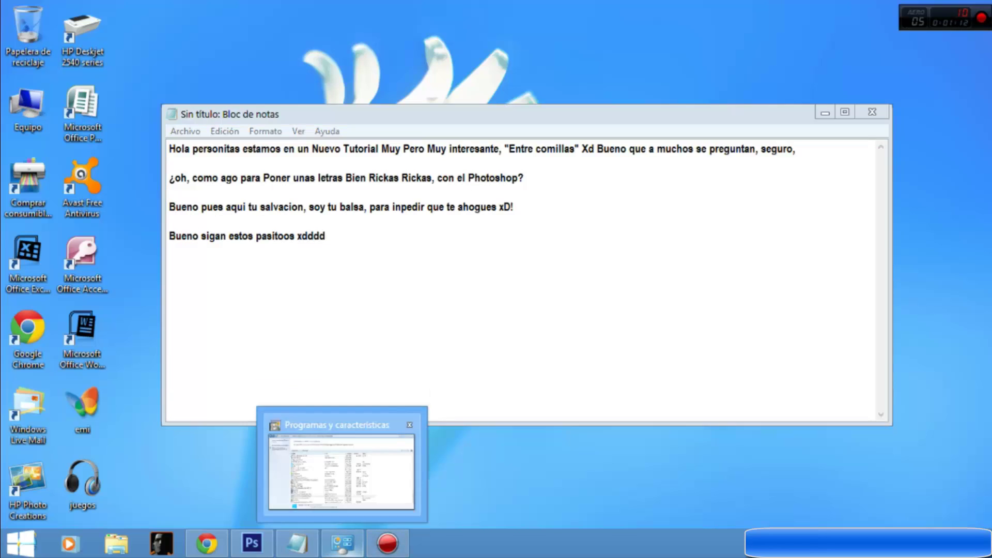
text( Bueno agan lo a)
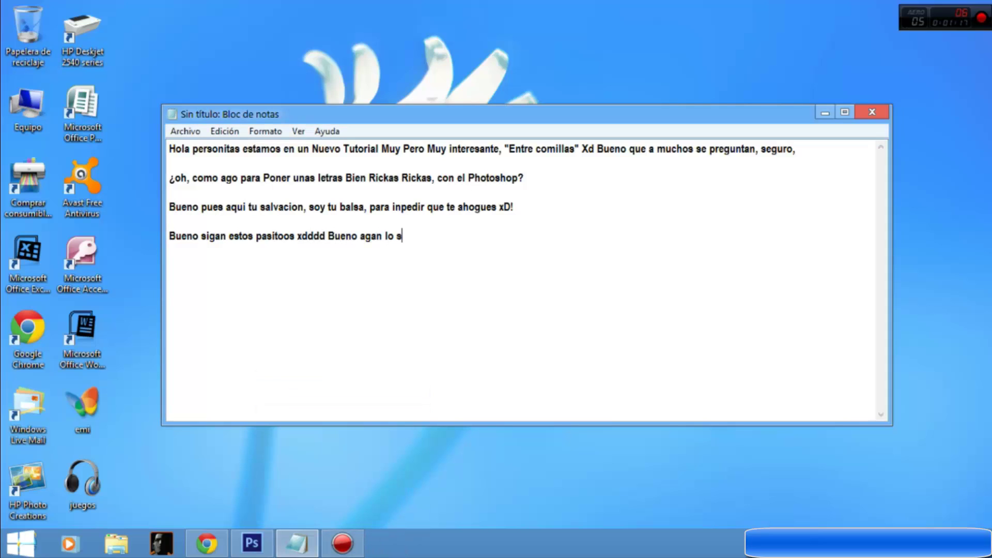
Add note lines 'vamos al Photoshop, Y vamos a Nuevo o a Abrir' and 'esperen que busco una fotito :D'.
click(252, 543)
click(297, 543)
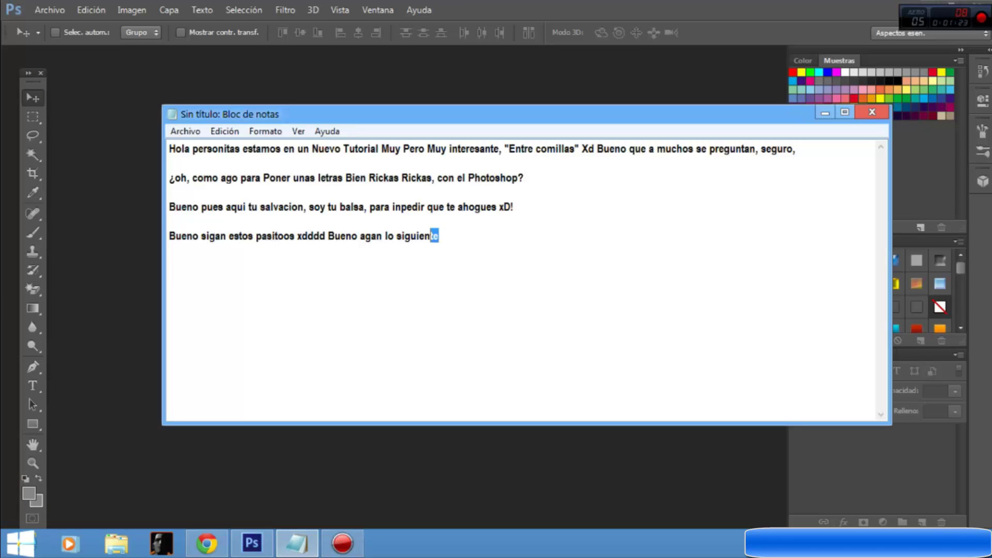
key(Return)
key(Return)
text(vamos al)
key(Caps_Lock)
text(Photoshop, h)
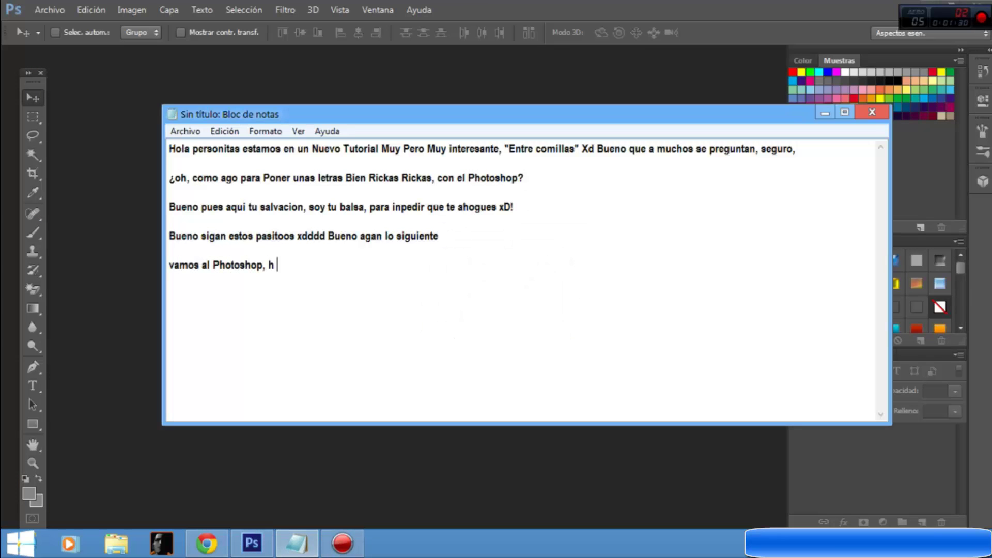
key(BackSpace)
text(Y vamos a Nuevo o a Abrir)
key(Return)
key(Return)
text(esperen )
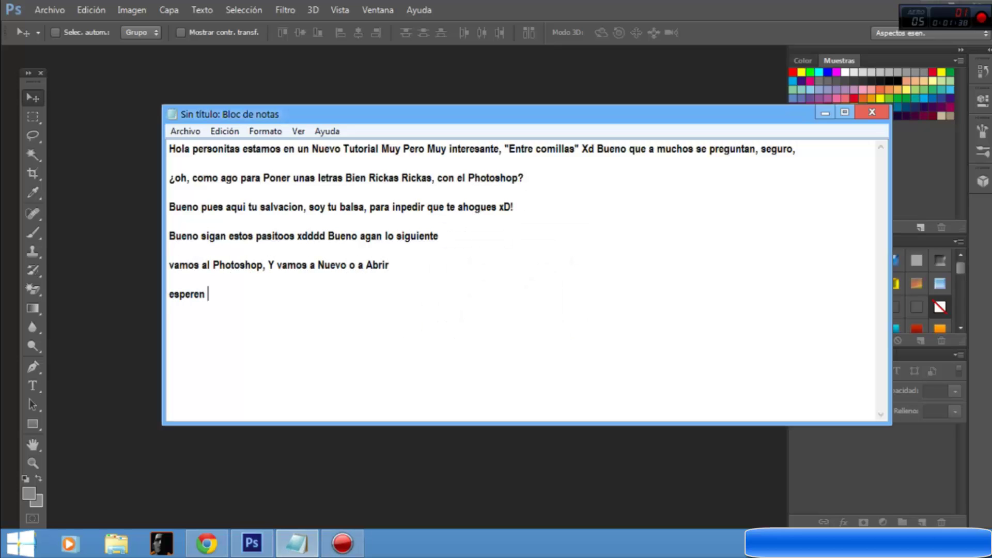
text(que busco una fotito :D  )
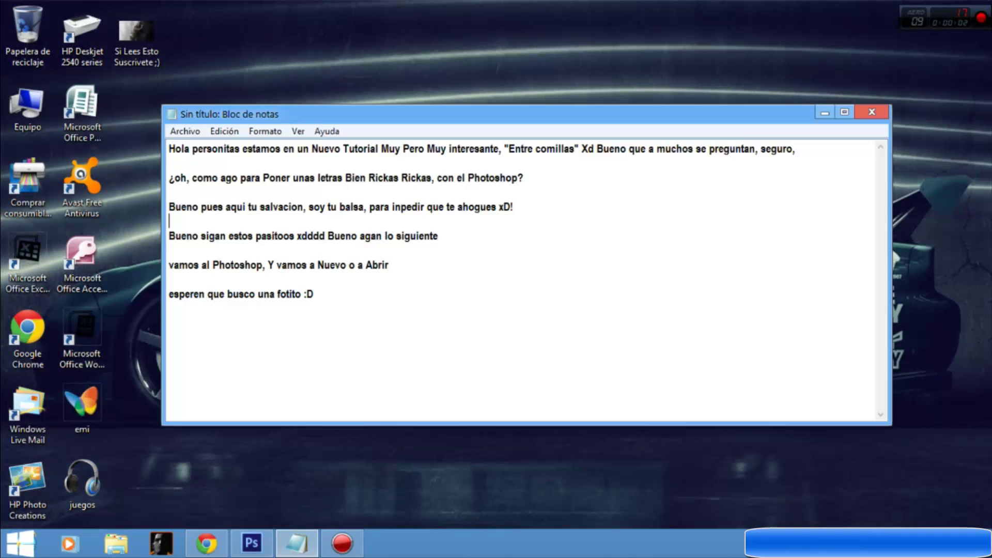
text(ok)
text(, ya a)
Note that the photo is found and the wallpaper changed, then start 'Bueno Haremos lo siguiente :D.'.
key(BackSpace)
text(volvi, tengo n)
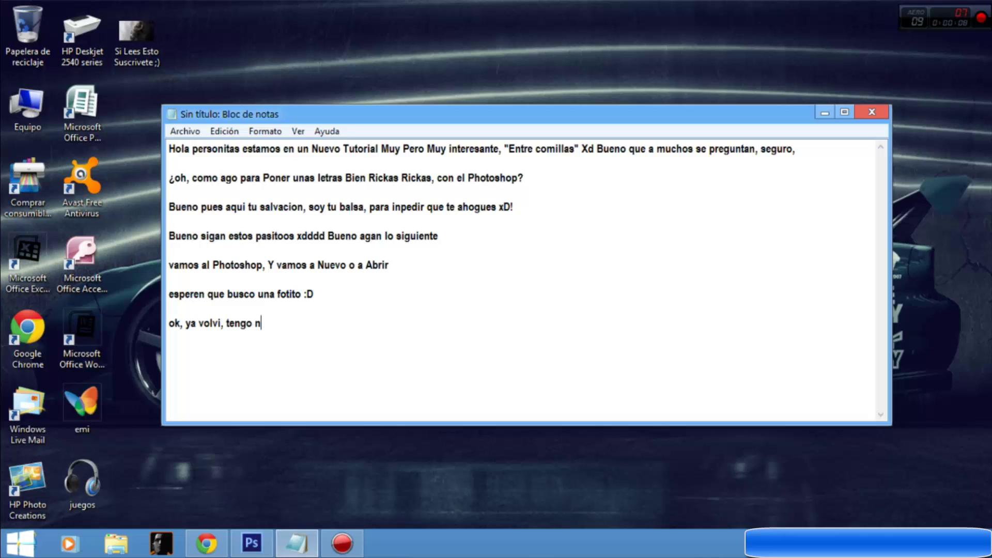
key(BackSpace)
text(la fotito, y uno)
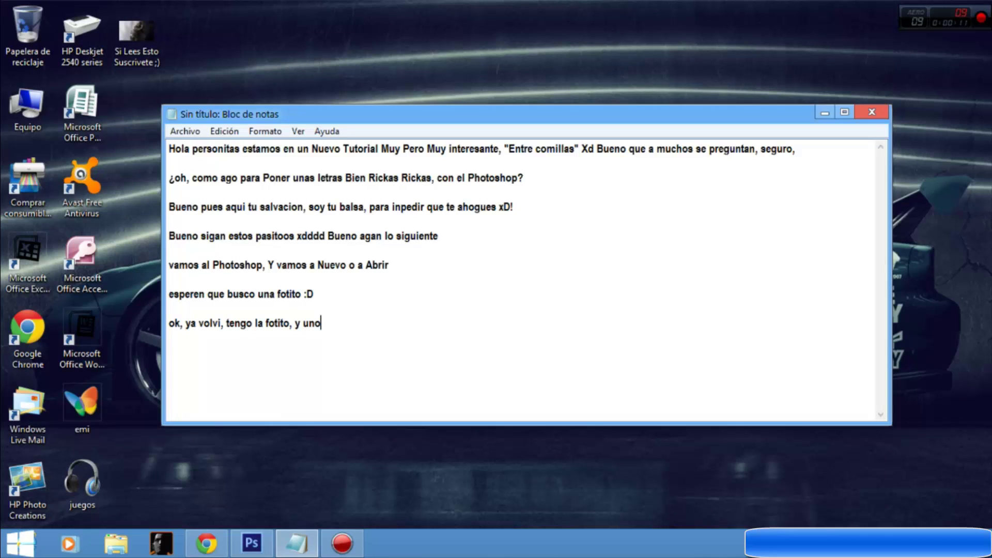
text(s cambios de fondo des)
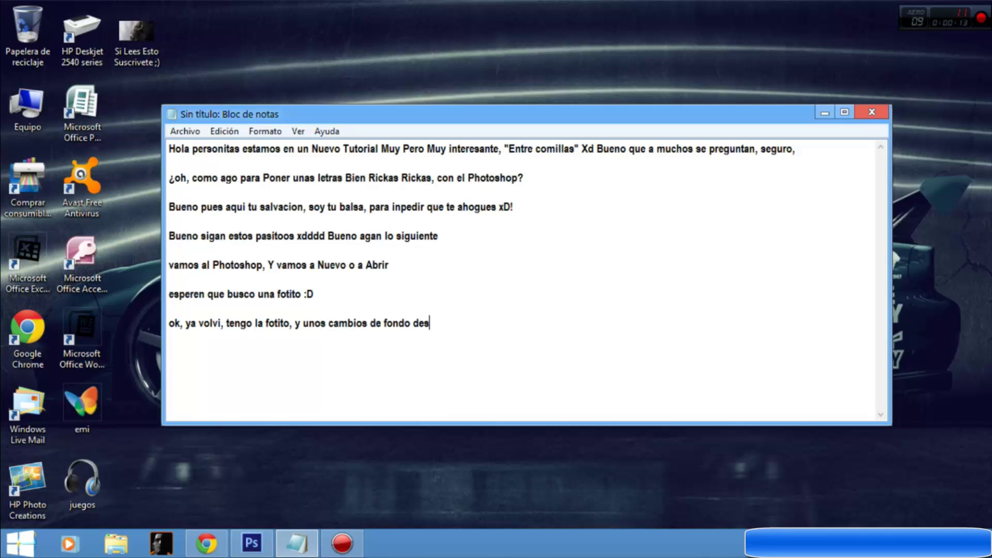
key(BackSpace)
text(escritorio porque me topo)
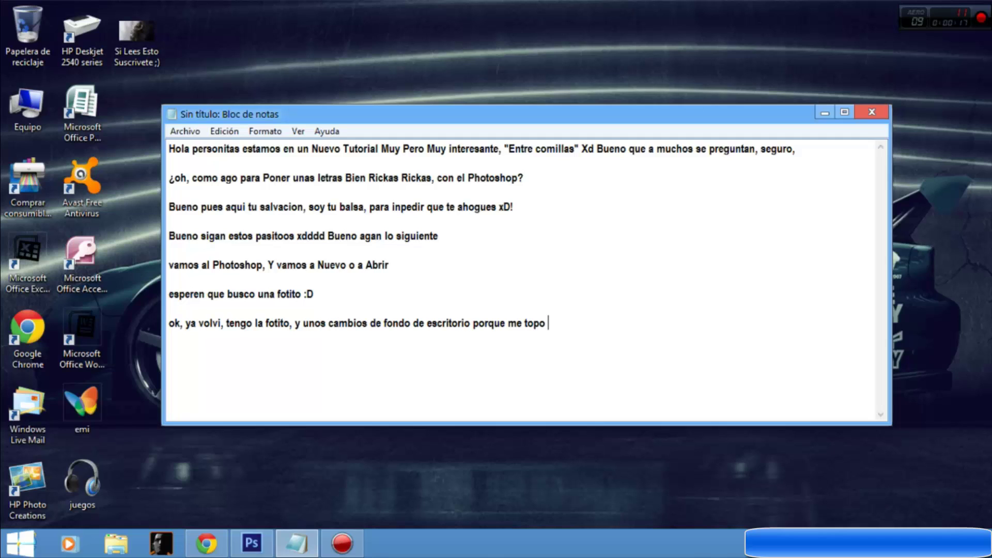
key(BackSpace)
key(BackSpace)
text(e con una foto )
text(Muy vonita xDD.)
key(Return)
key(Return)
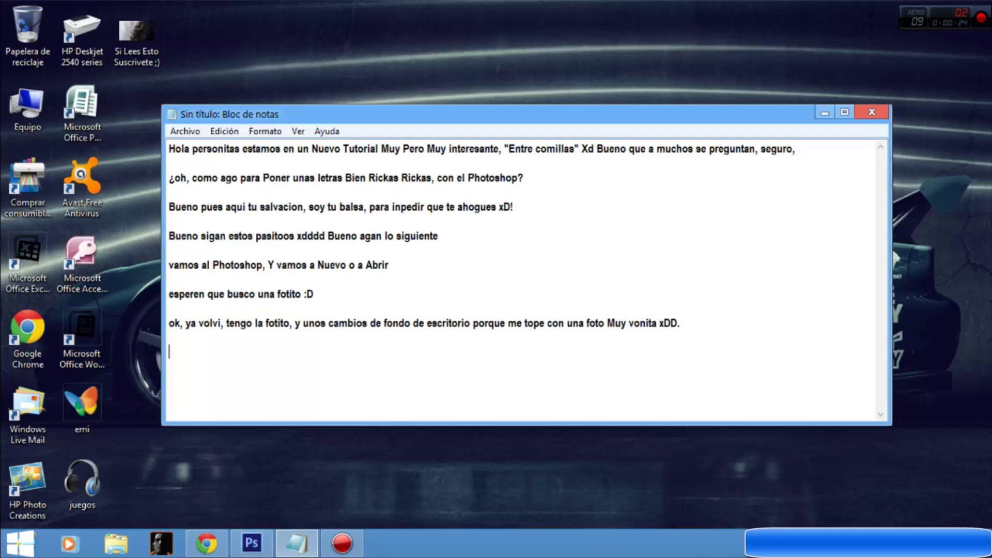
text(B)
text(ueno Haremos)
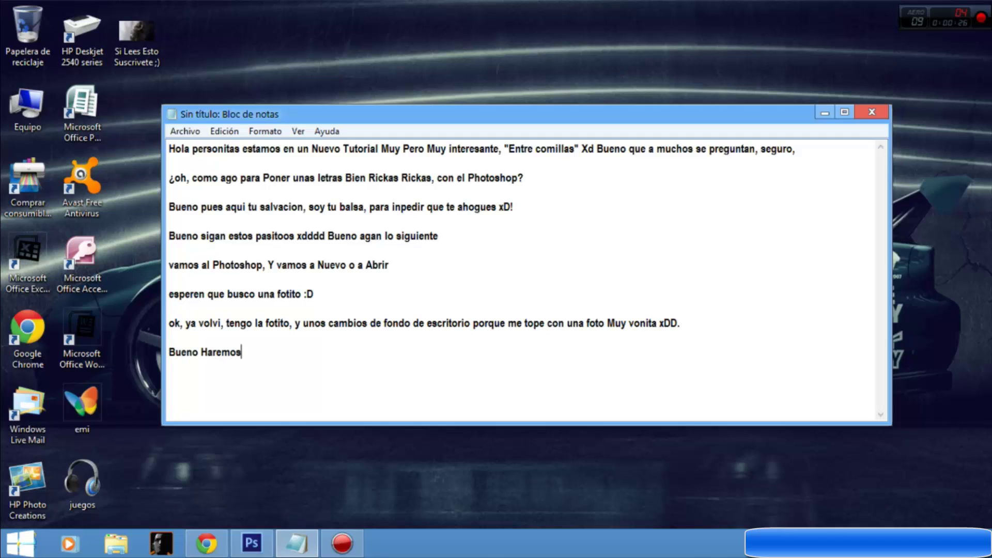
text( lo siguiente :D.)
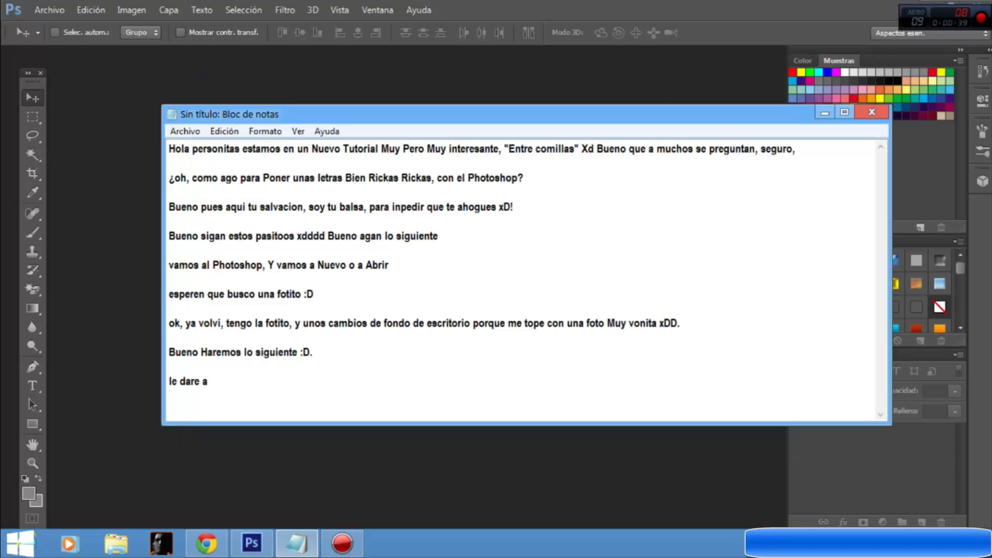
Write the note telling viewers to copy these settings exactly, revealing Photoshop's 1366×768, 72-resolution settings.
text(Nuevo yo.)
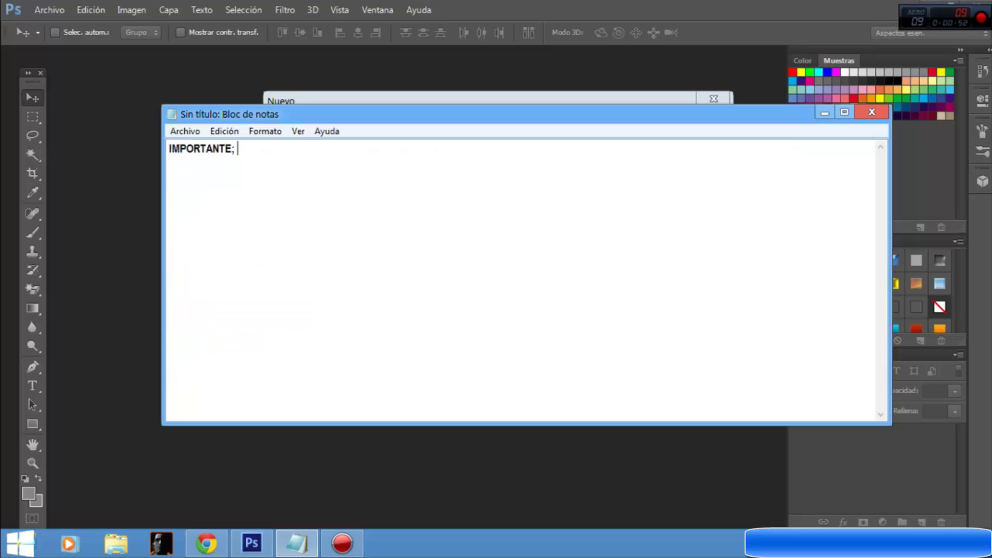
text(Poneros la configuracion de esto)
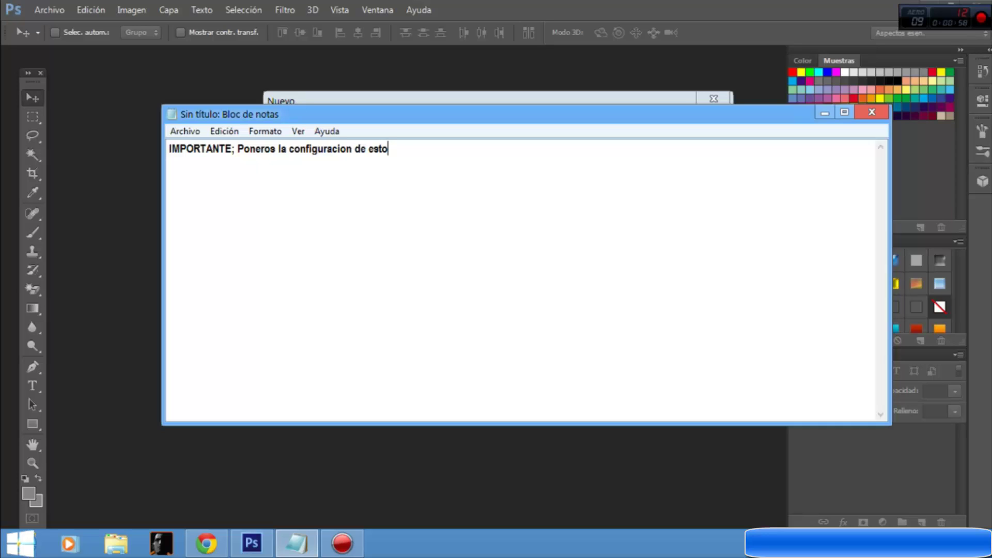
text(, Tal como lo tengo)
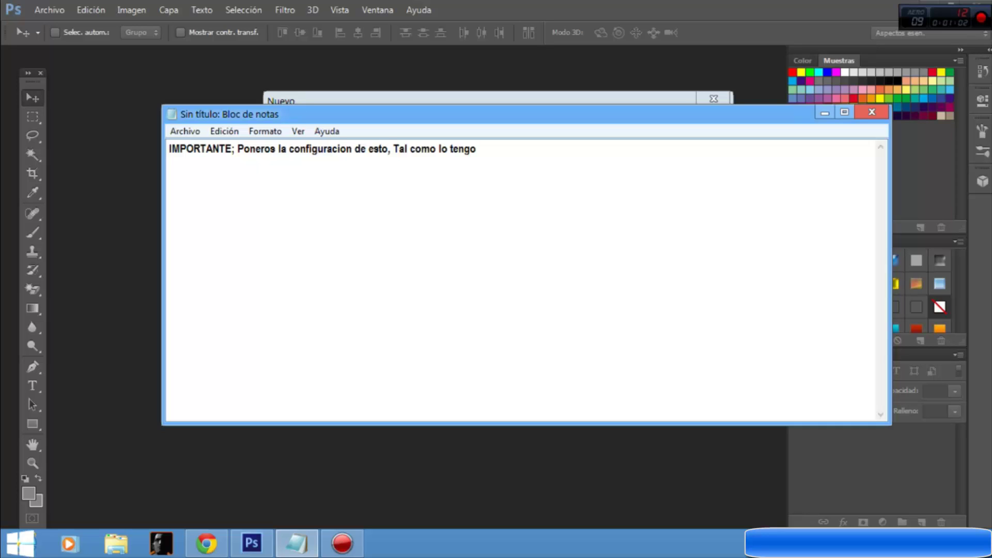
key(alt+Tab)
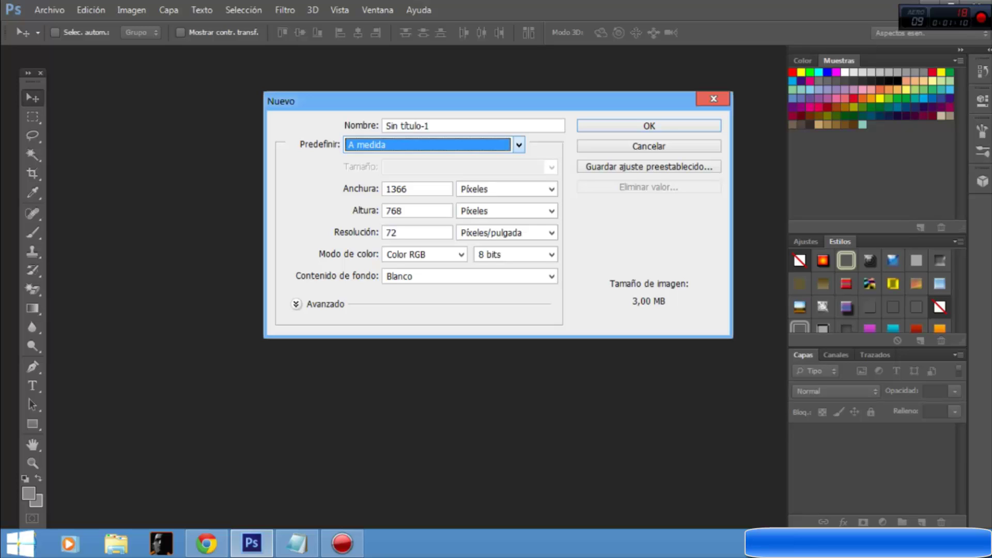
Keep the new document's width in Píxeles for the 1366 × 768 canvas.
click(551, 188)
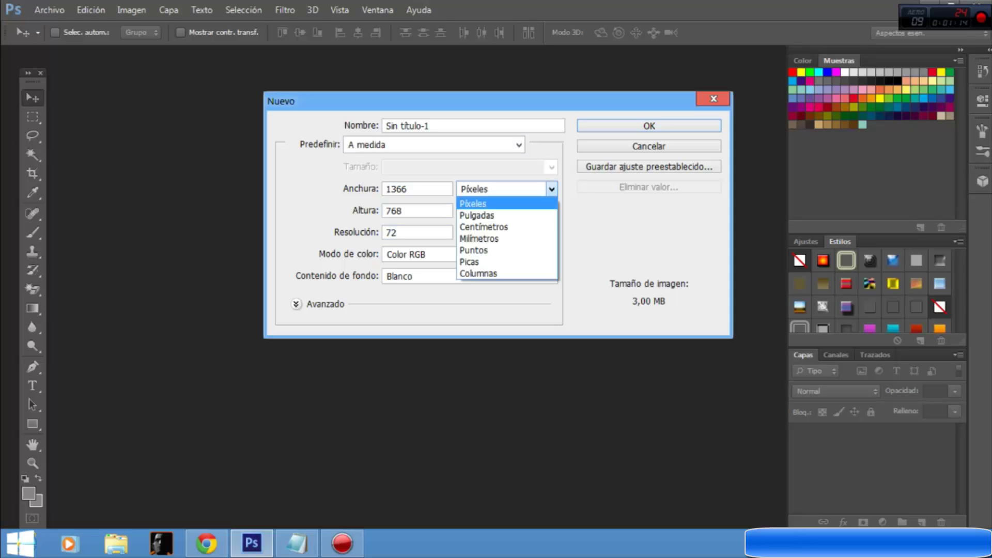
key(Return)
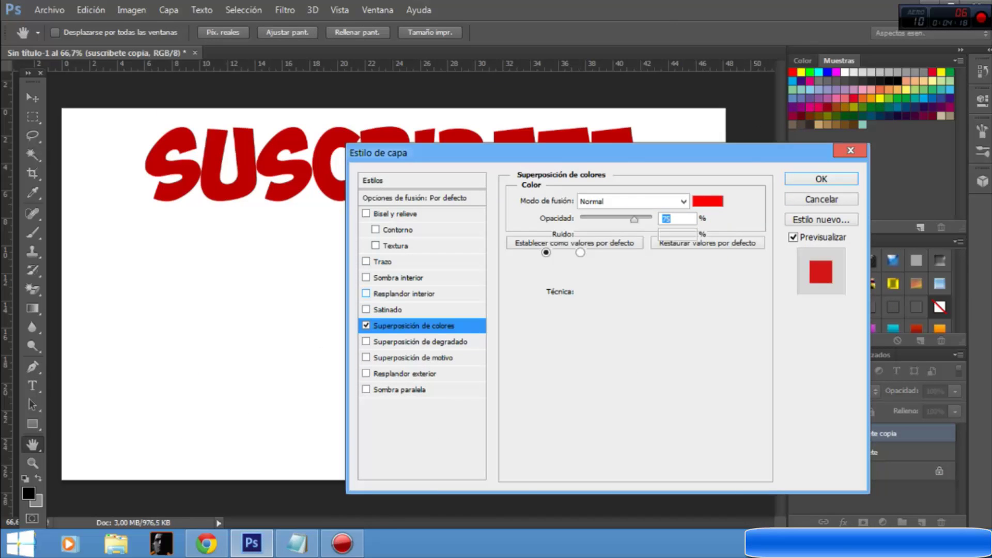
Give the text a black, Normal-mode inner glow with size 55 px and apply it.
click(404, 293)
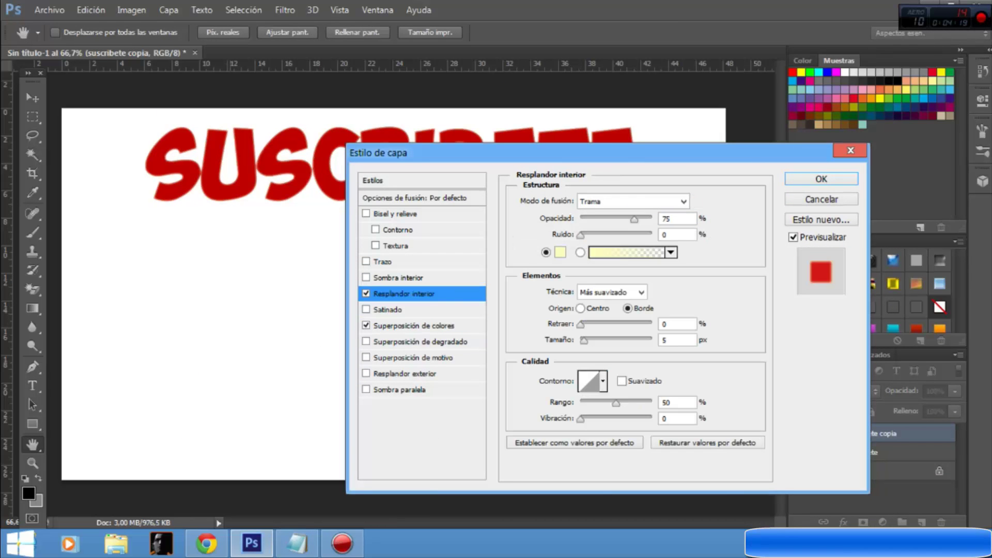
click(560, 252)
click(303, 314)
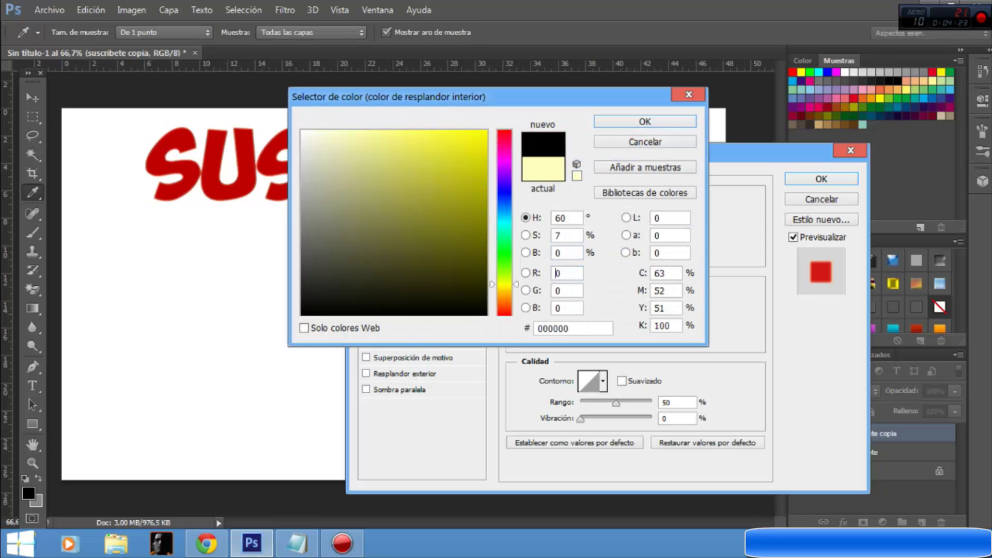
click(645, 121)
click(633, 201)
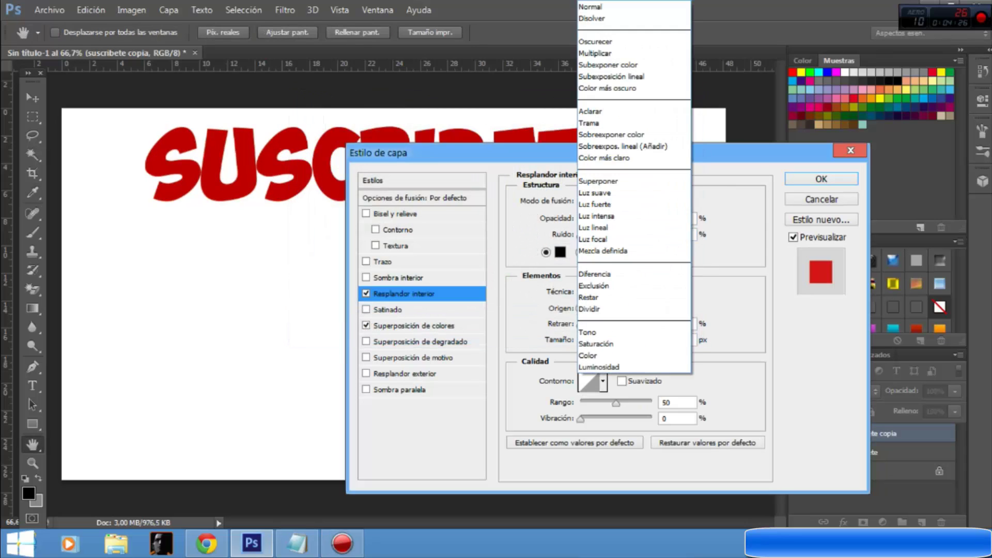
click(594, 5)
click(677, 341)
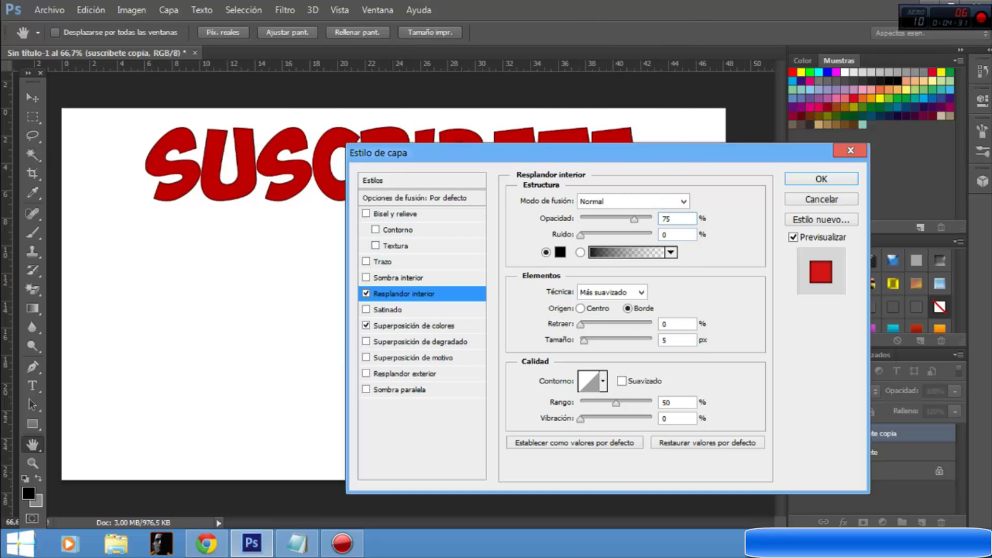
text(5)
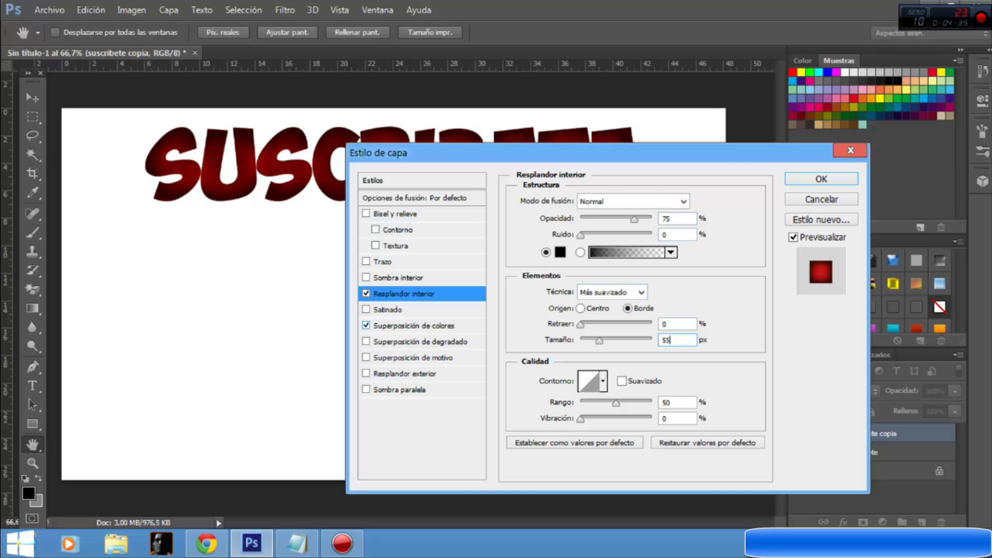
key(Return)
click(822, 179)
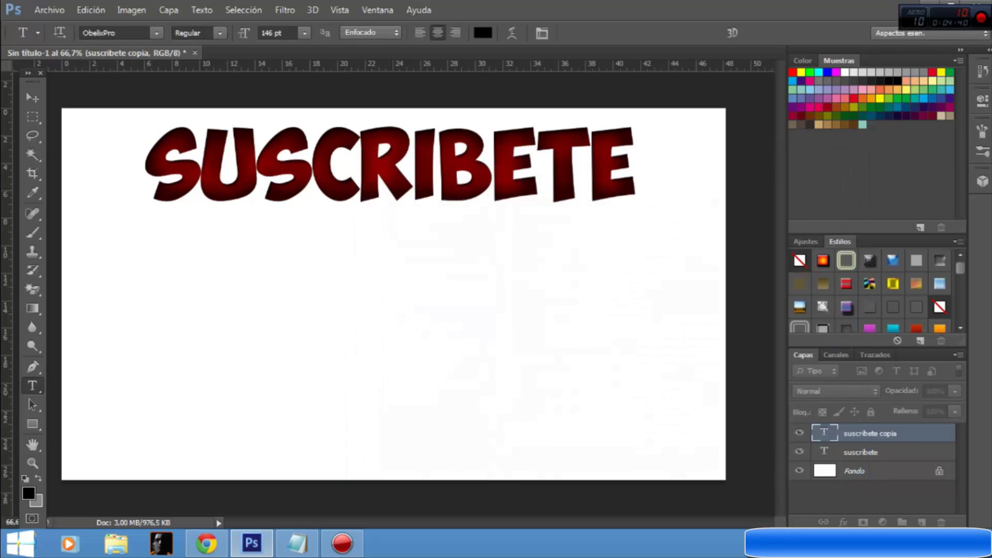
Reopen the suscribete layer style and add an inner shadow plus a black Normal inner glow.
right_click(878, 486)
click(677, 32)
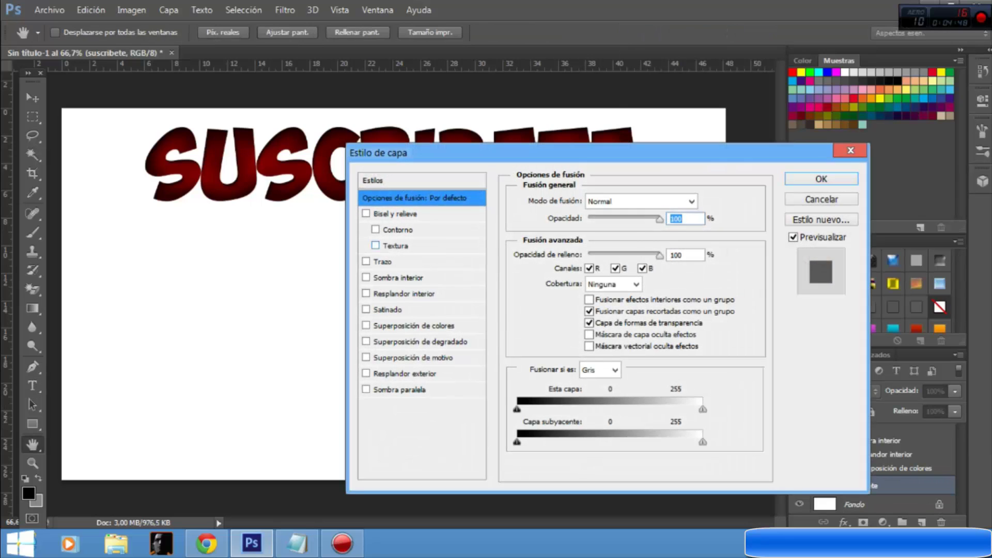
click(398, 278)
click(562, 250)
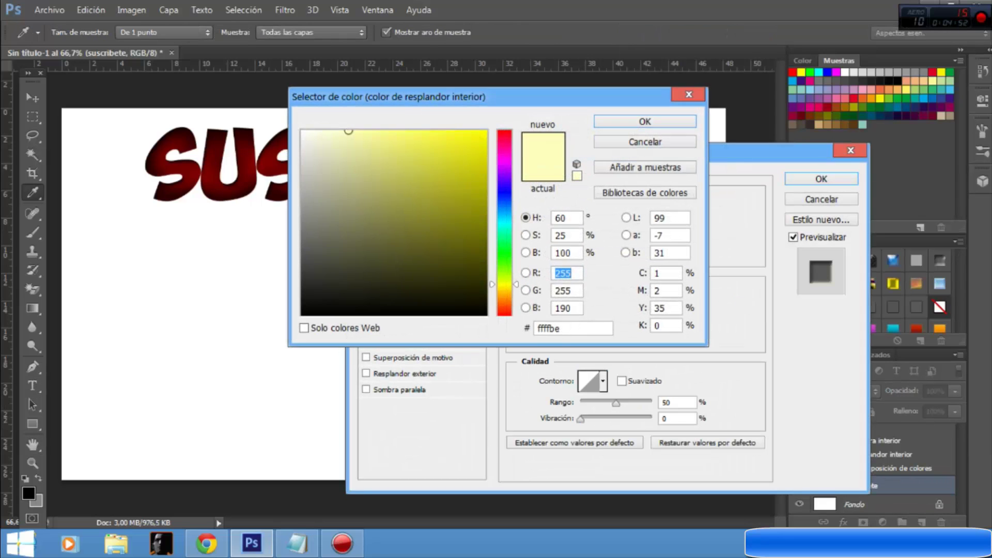
click(302, 313)
click(645, 122)
click(630, 201)
click(599, 6)
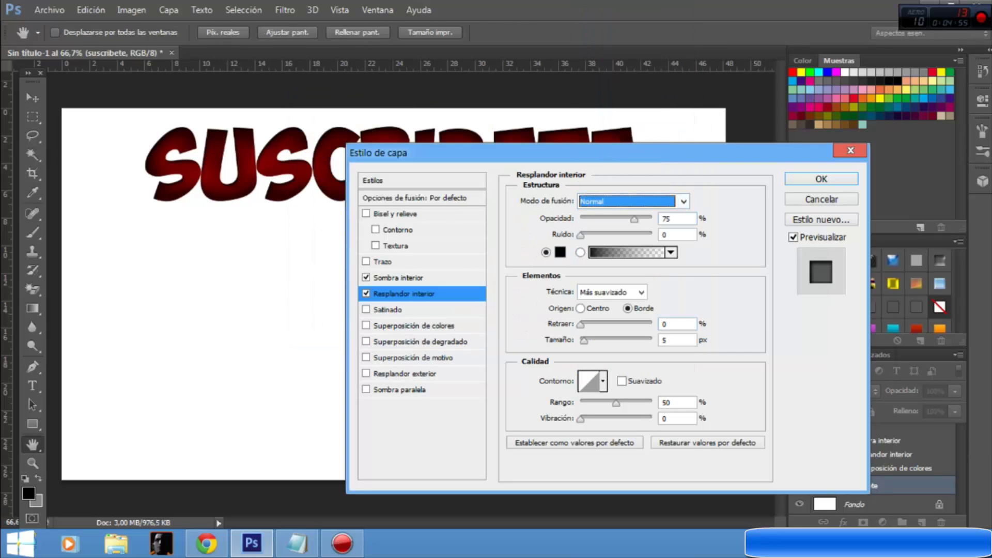
drag(584, 340, 594, 339)
Add a black colour overlay to the text and apply the layer effects.
click(414, 325)
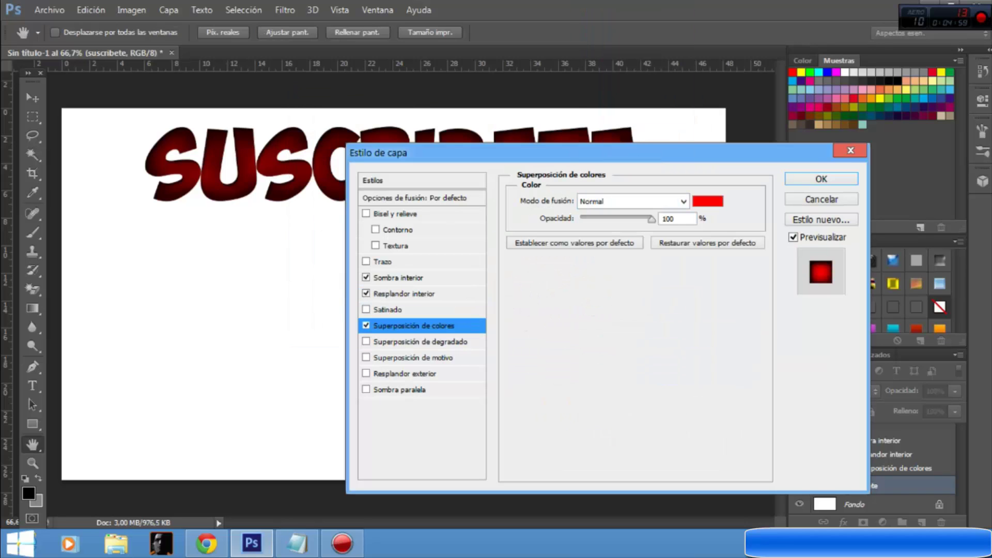
text(7)
click(592, 7)
click(708, 201)
click(421, 204)
click(438, 314)
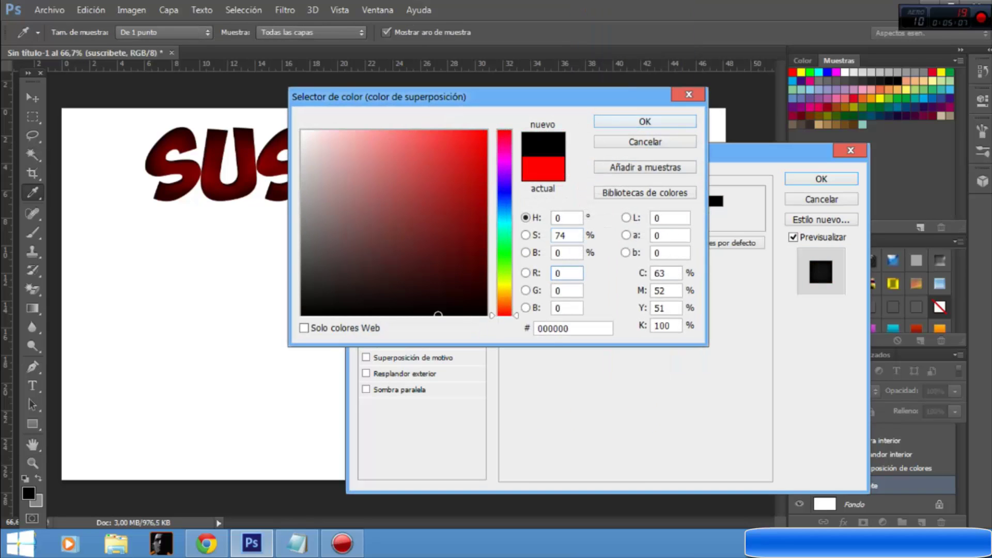
click(646, 121)
click(821, 178)
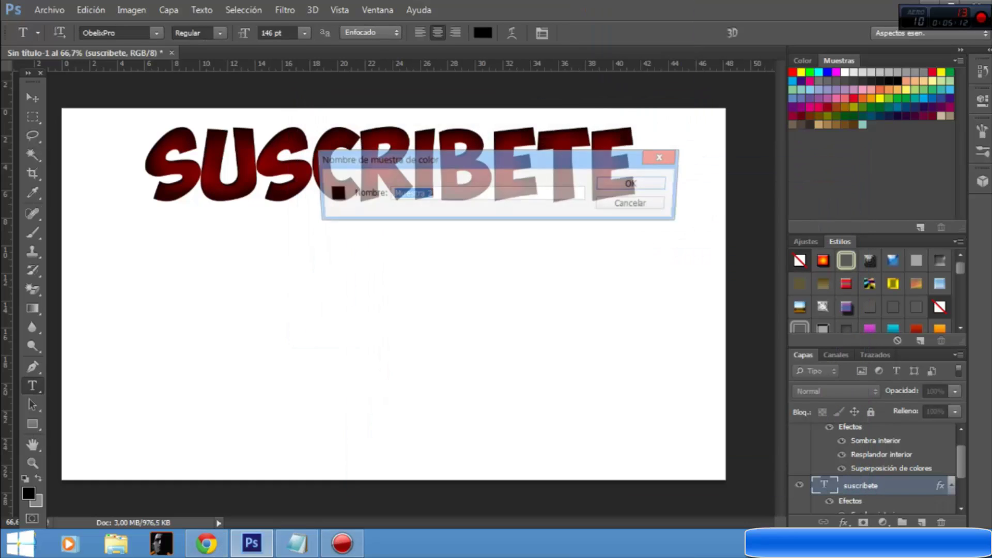
Write that the result will look nice and doesn't need many steps like other videos.
key(Escape)
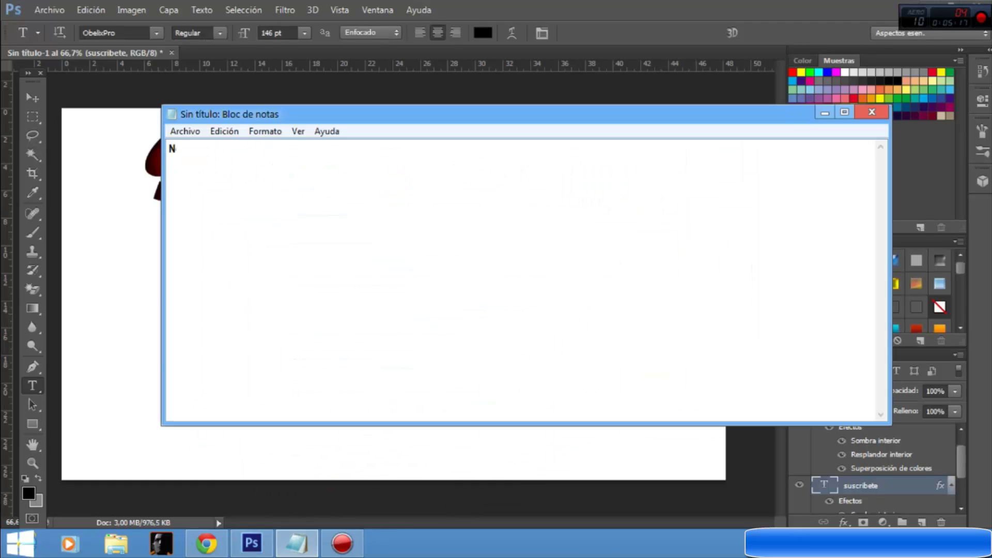
text(Nos quedara muy vonito, XD)
key(Return)
key(Return)
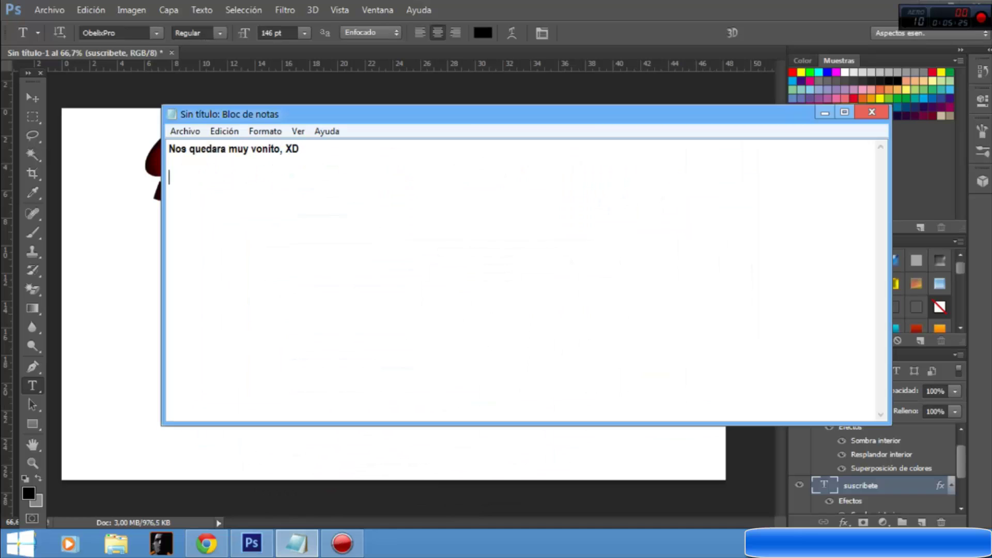
text(Bueno no es como todos los videos que tienes)
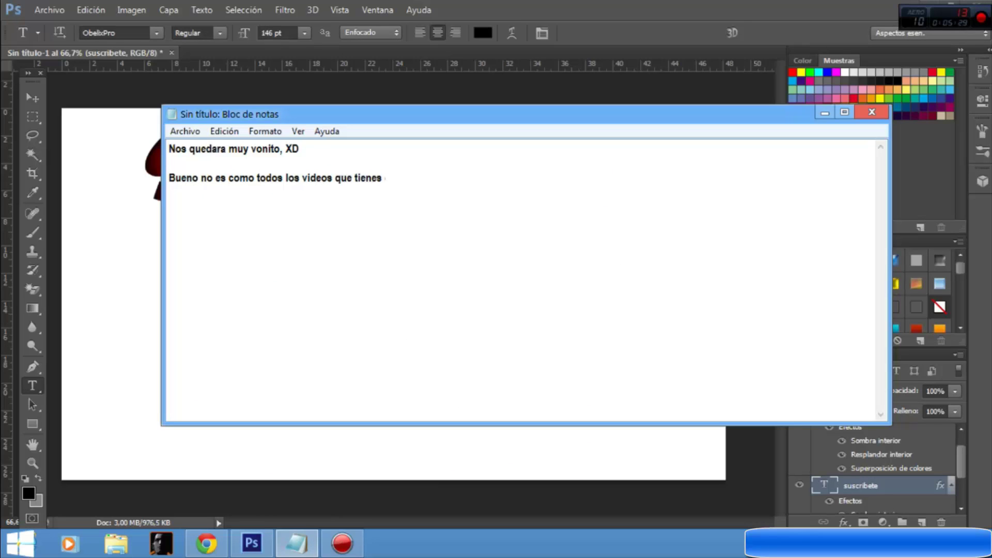
text( que aser MUCHAS COSAS... Pues no me vale, y si)
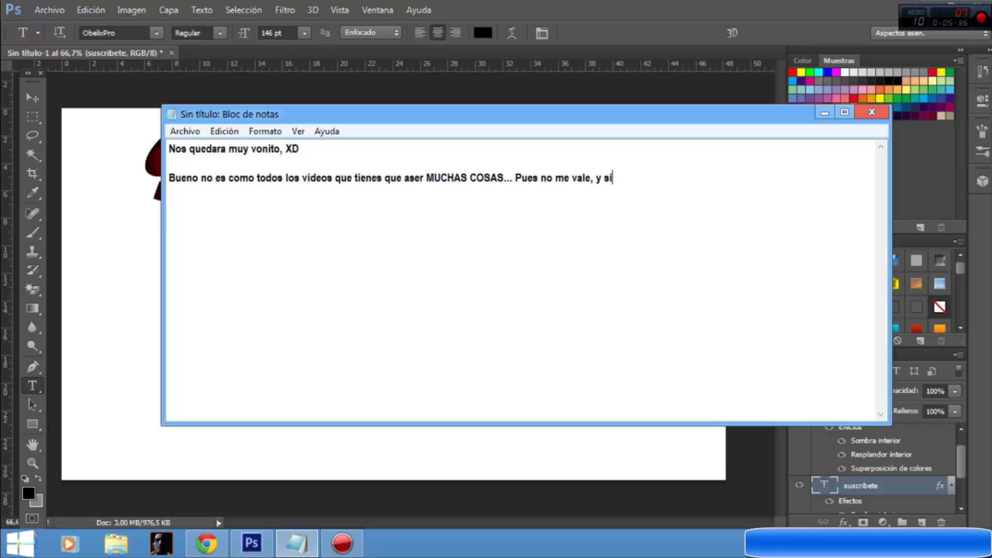
text(n descargar nada, no jodas a que no ves otro t)
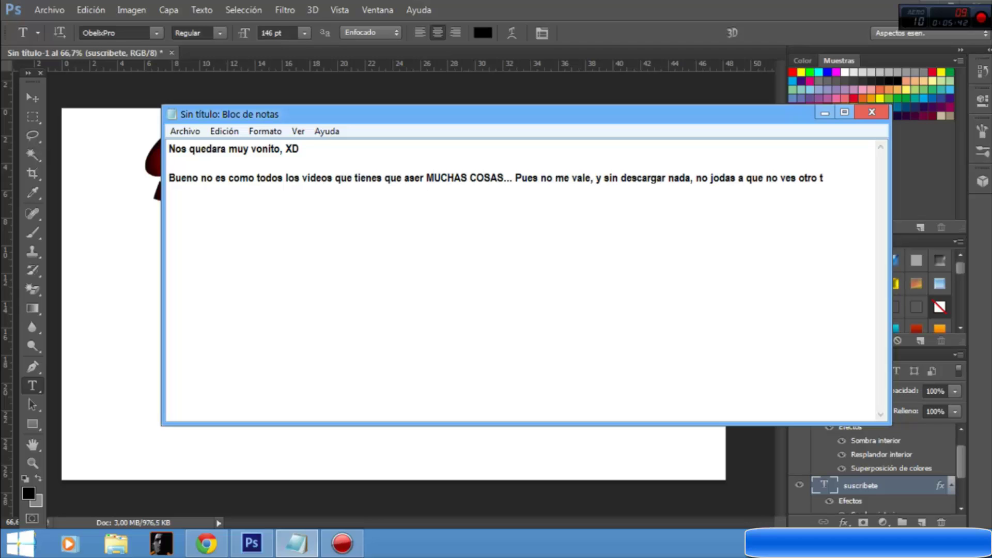
text(utorial igual xDDD)
Select Photoshop's Move tool, then note 'Cojemos esta Herramienta que tenemos aqui ;)' and 'Y Asemos lo siguiente!'.
key(alt+Tab)
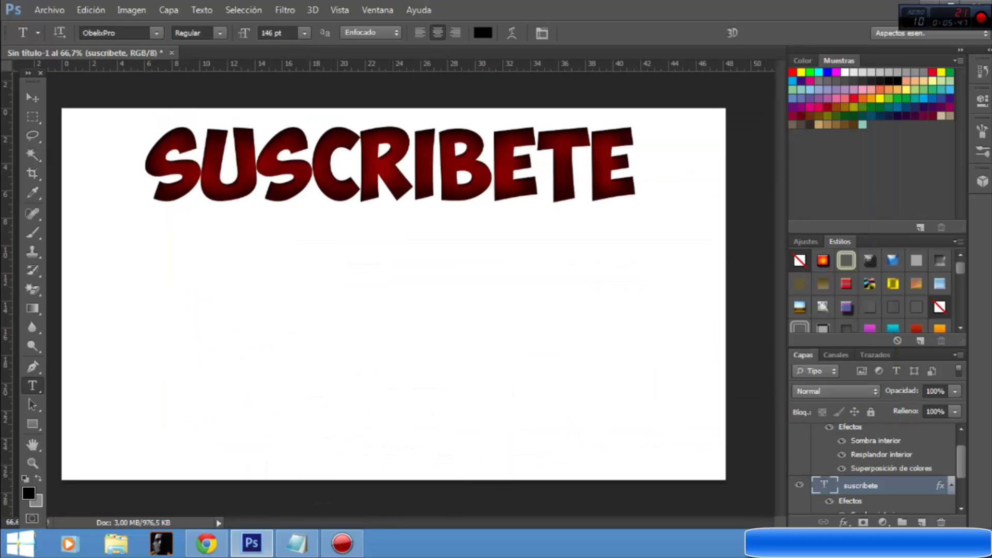
click(32, 97)
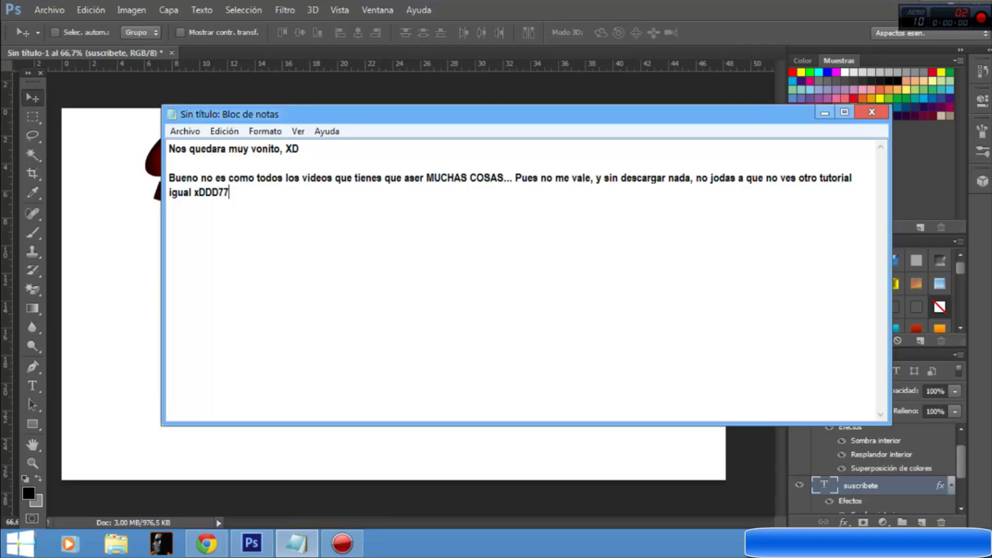
key(Return)
key(Return)
key(Caps_Lock)
text(C)
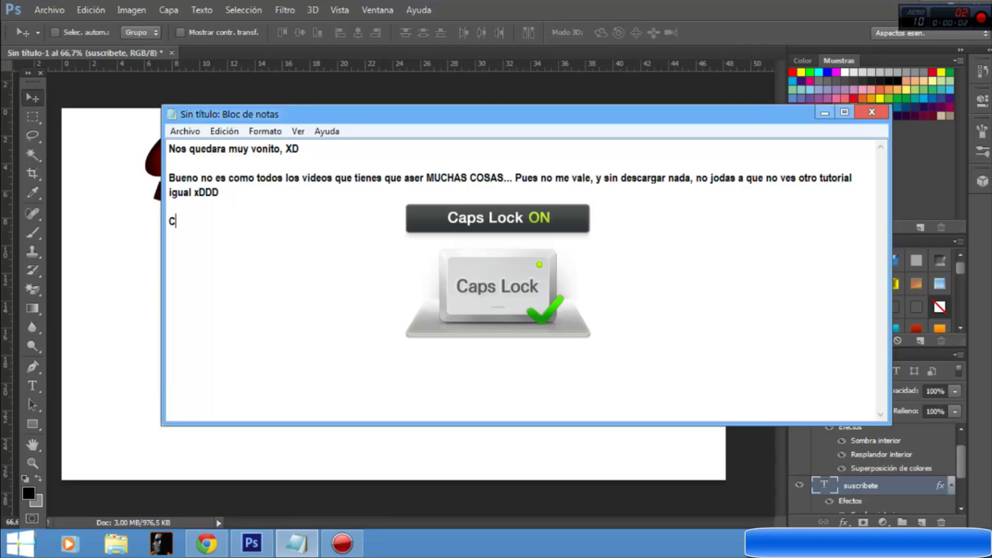
key(Caps_Lock)
text(ojemos esta)
key(Caps_Lock)
text( H)
key(Caps_Lock)
text(erram)
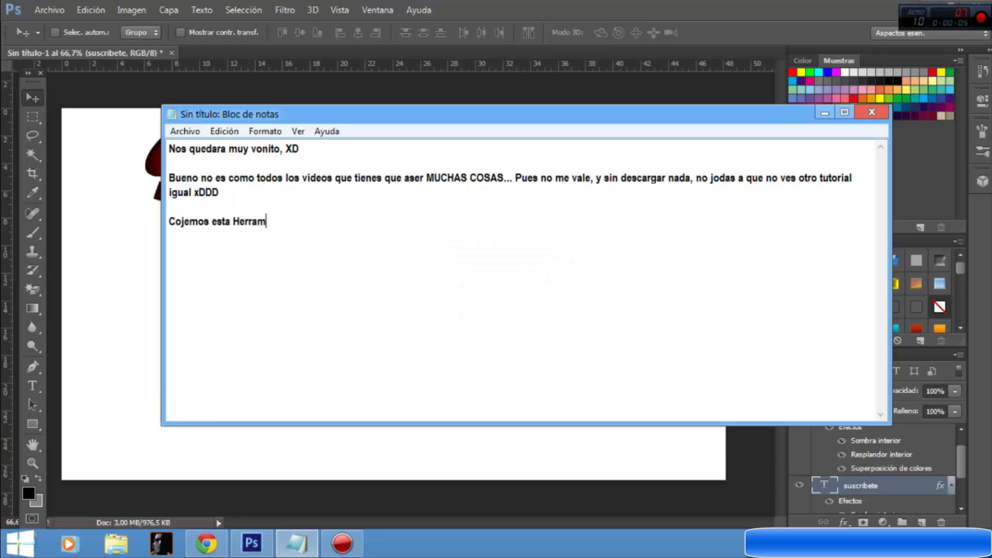
text(ienta que tenemos aqui ;)
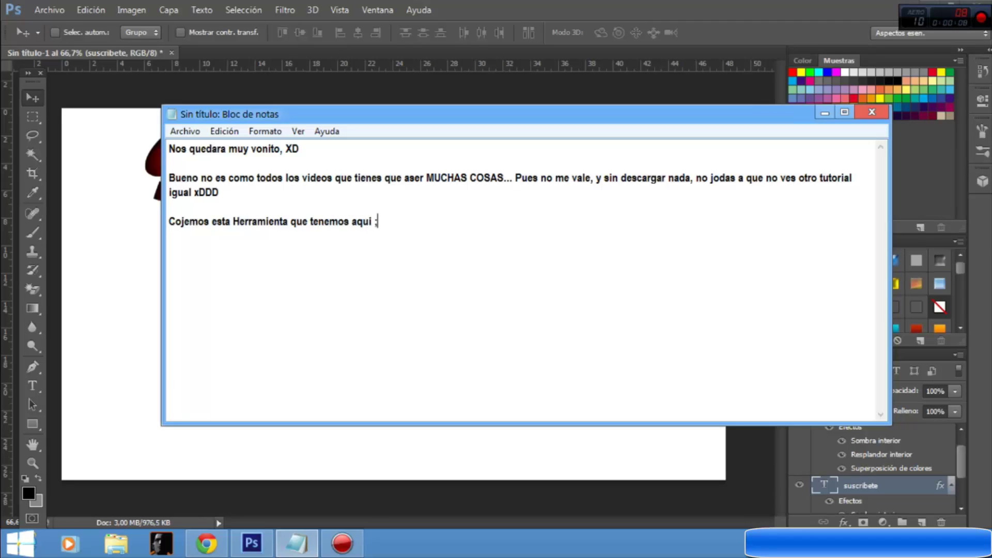
text())
key(Return)
key(Return)
text(Y A)
text(semos lo siguient)
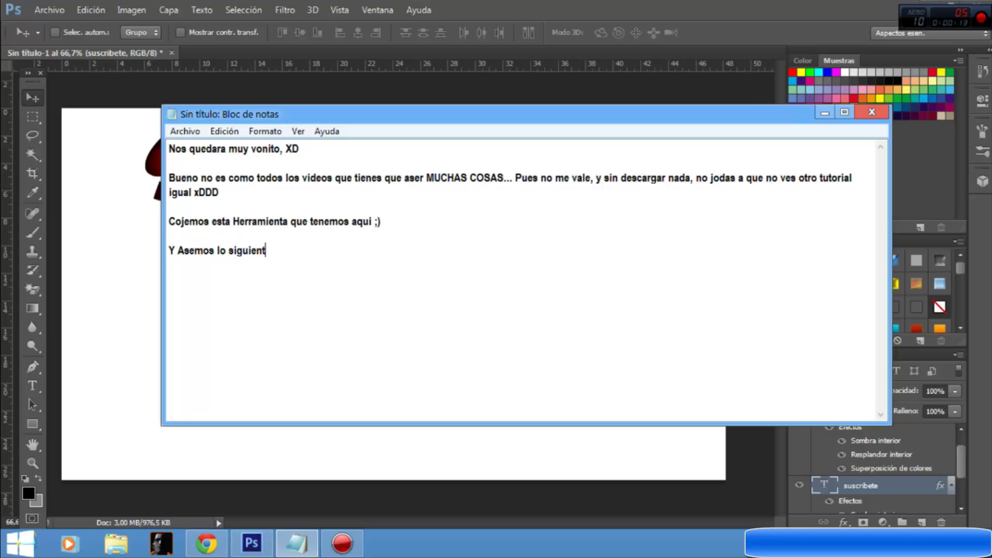
text(e!)
Shift the SUSCRIBETE text copy about 14 px right to thicken the dark edge.
click(825, 112)
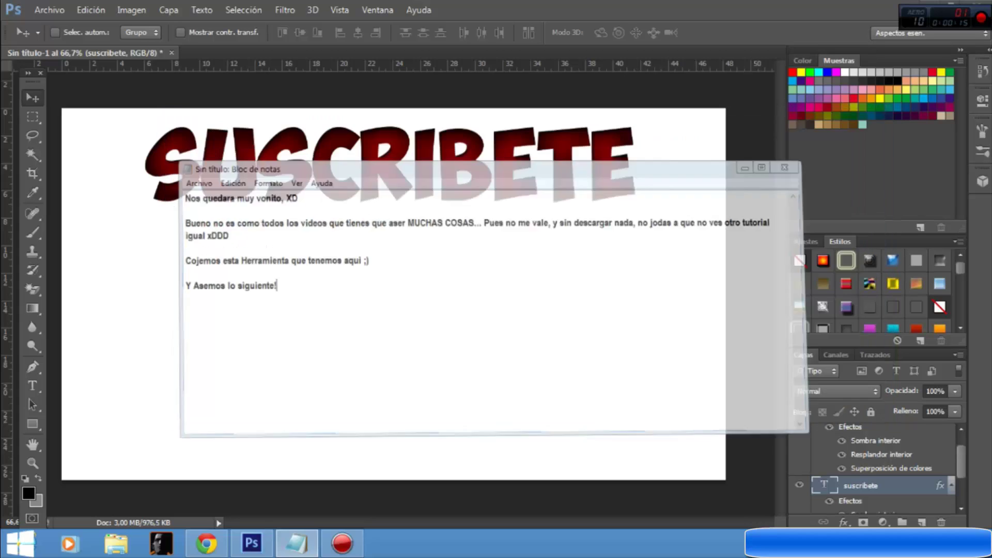
drag(482, 160, 489, 160)
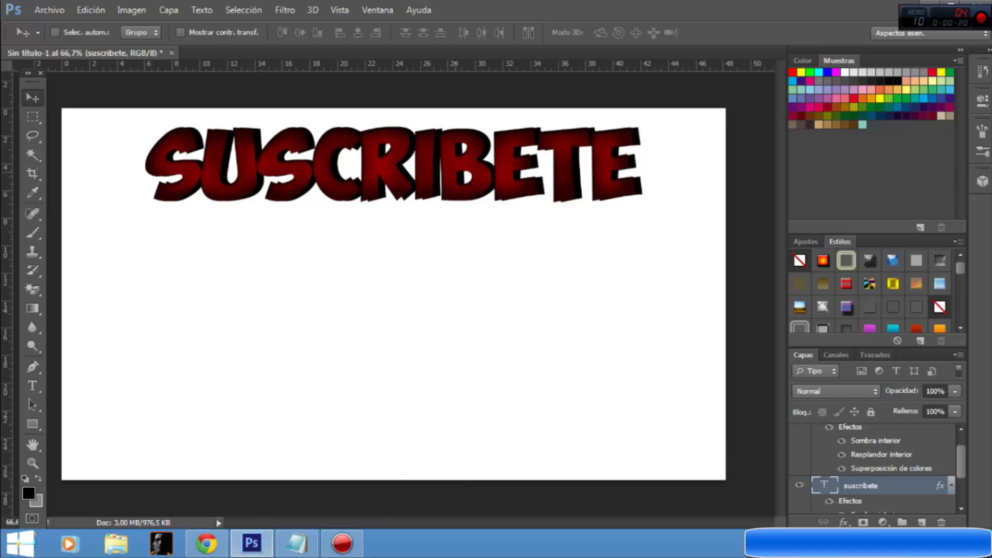
click(297, 542)
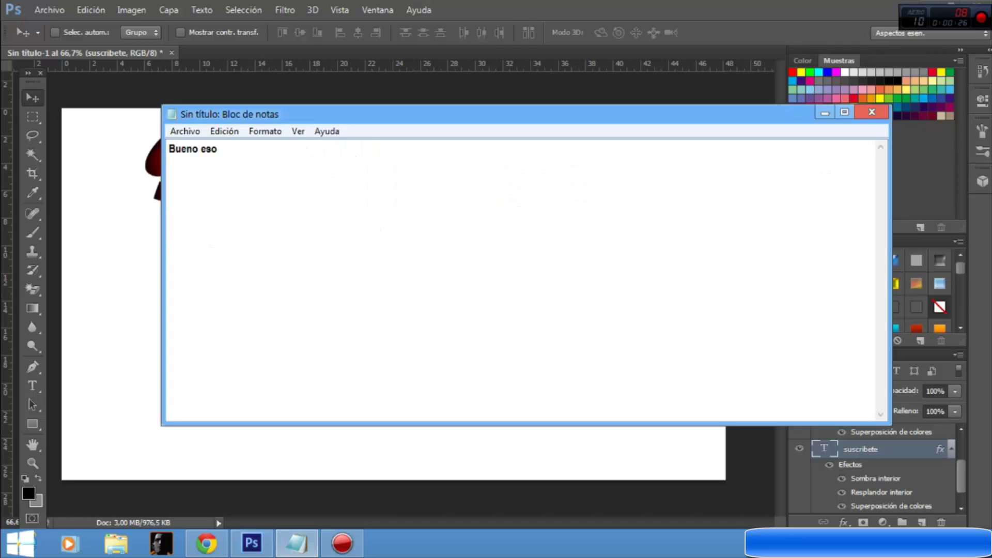
Type a closing note saying that's all and viewers can open a photo and place it behind.
text(fue todo, sino cuan)
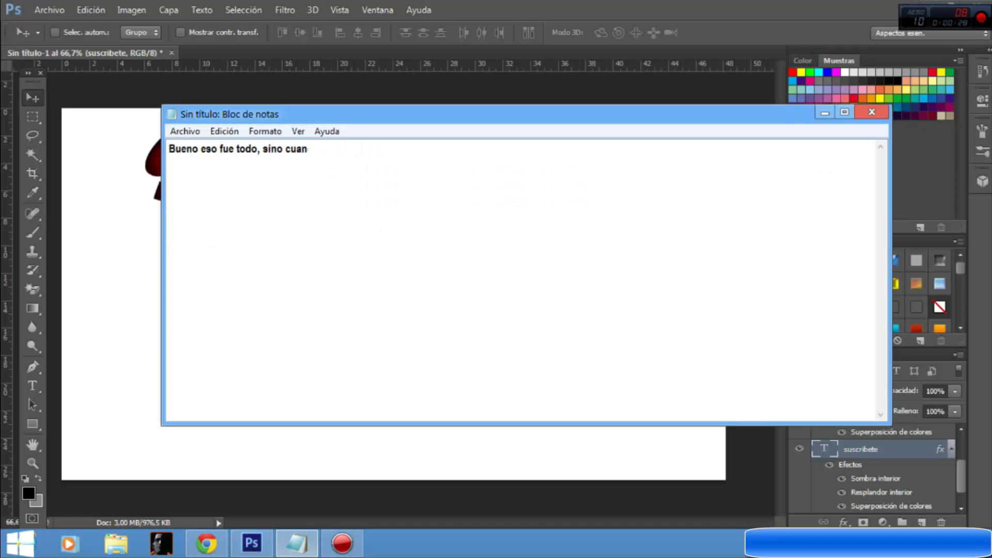
text(do quieran, le puede)
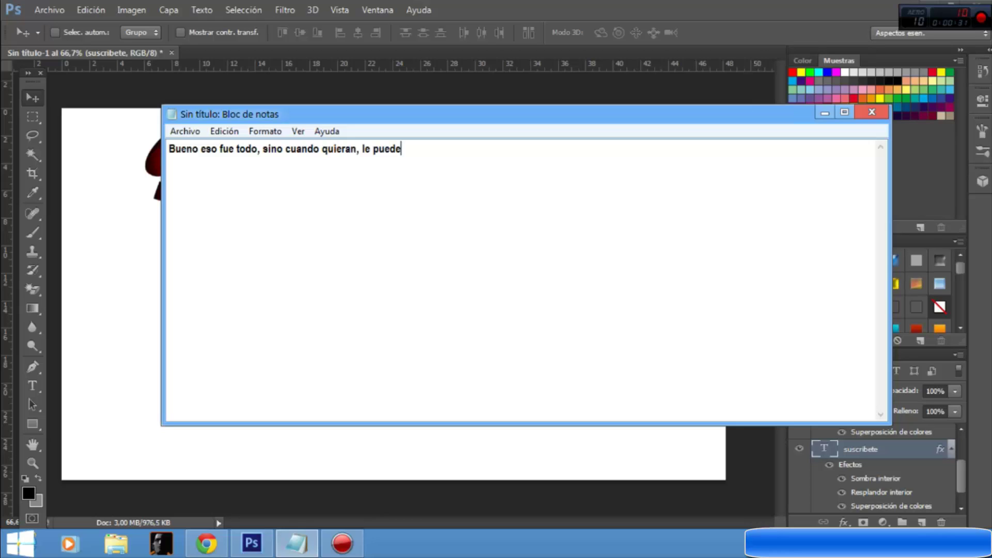
text(n poner abrir ponen)
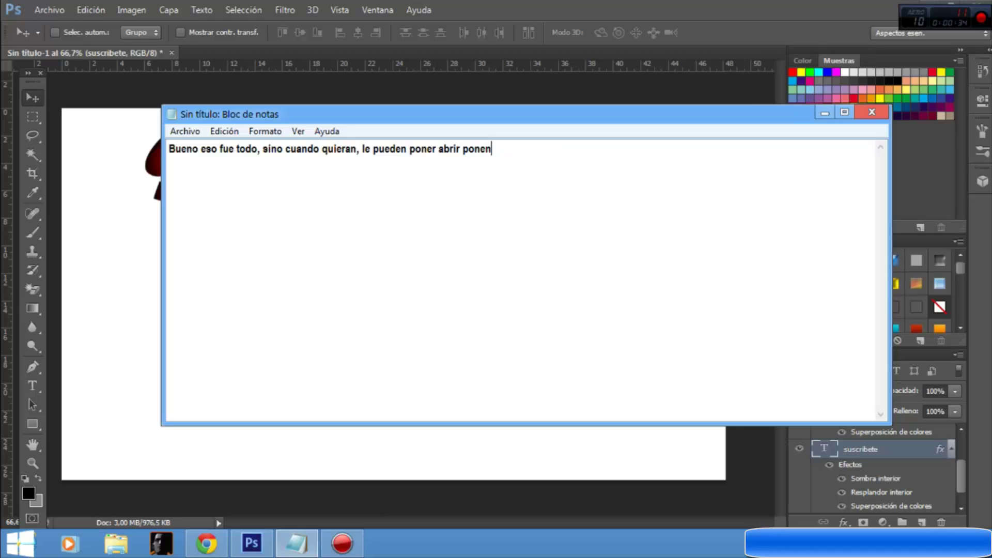
text( la foto y luego lo ponen y)
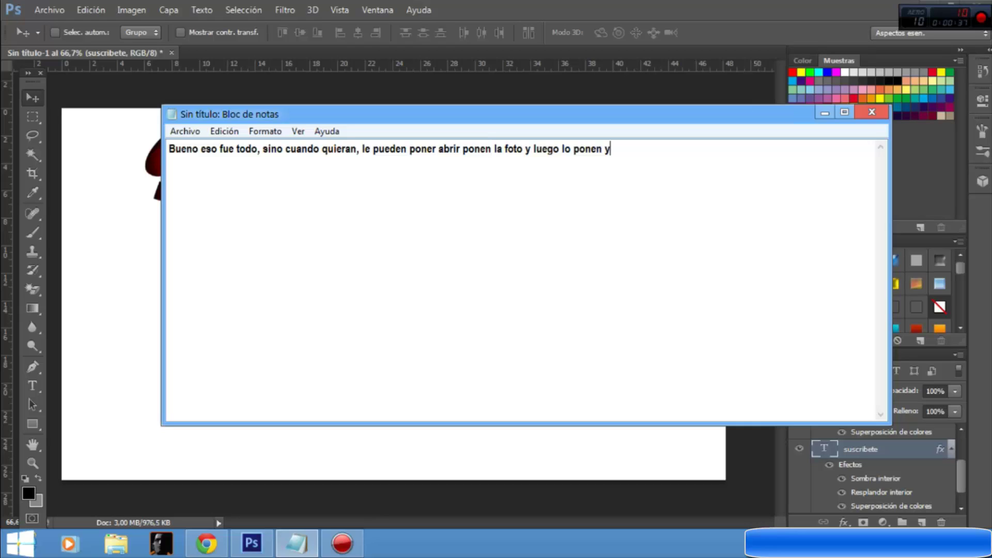
text( bueno les quedara vonito yo po)
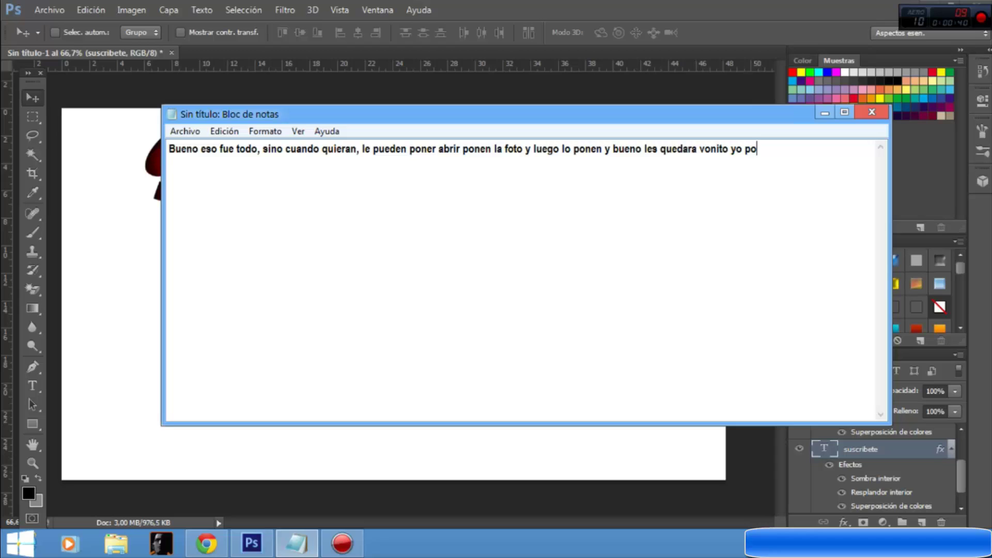
text(ndre la foto ahora y vemos como)
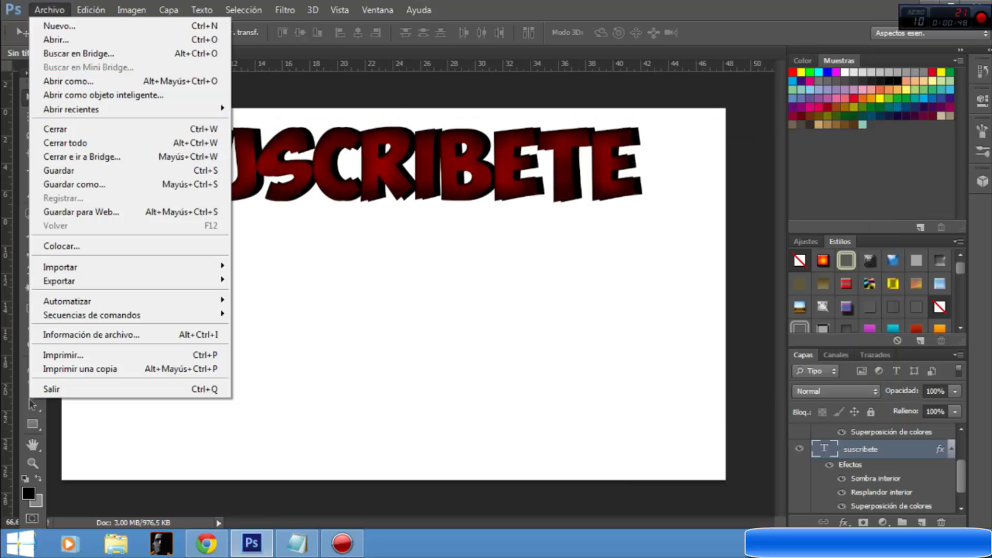
Place the 'Si Lees Esto Suscrivete ;)' JPEG via Archivo > Colocar as a new layer.
click(61, 246)
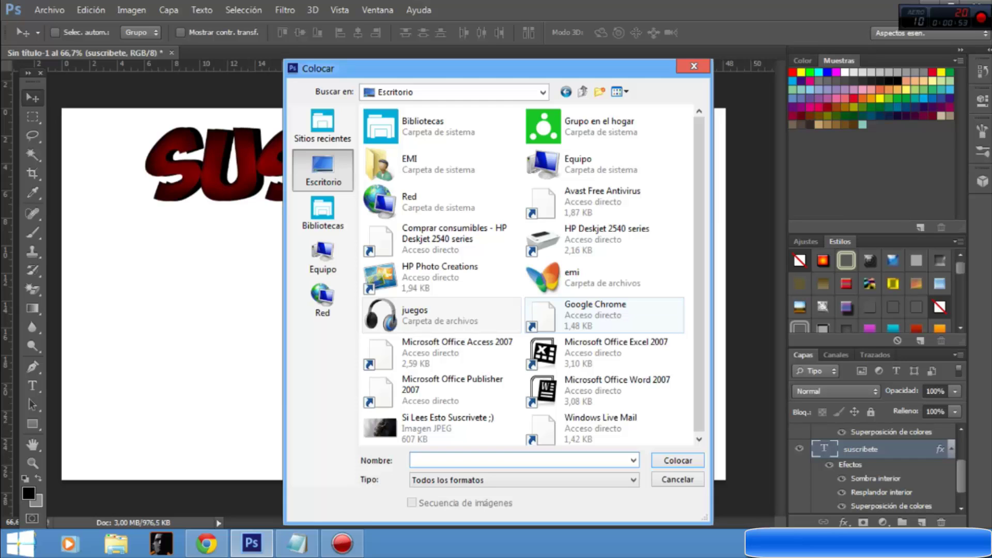
double_click(439, 428)
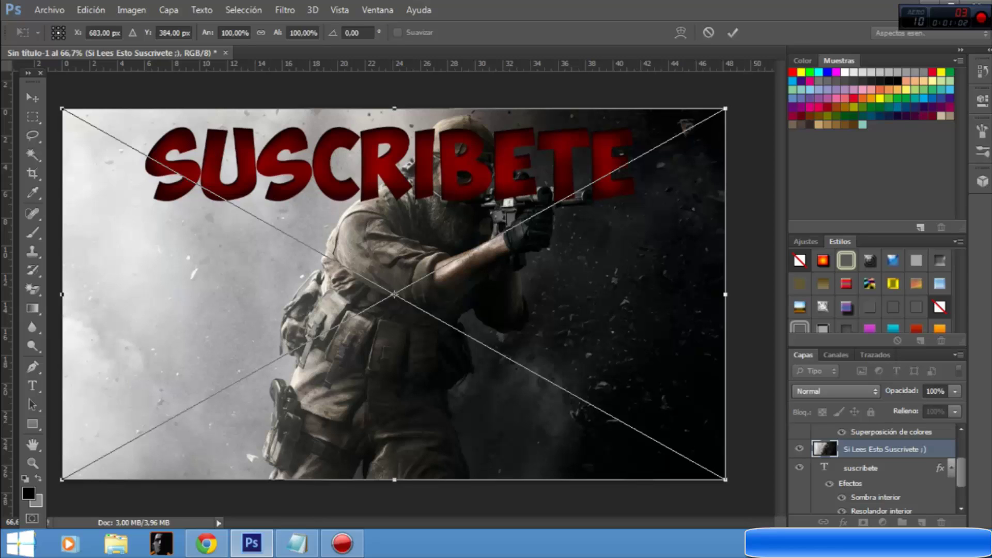
Commit the placed soldier photo, then select and duplicate the SUSCRIBETE text layer.
key(Return)
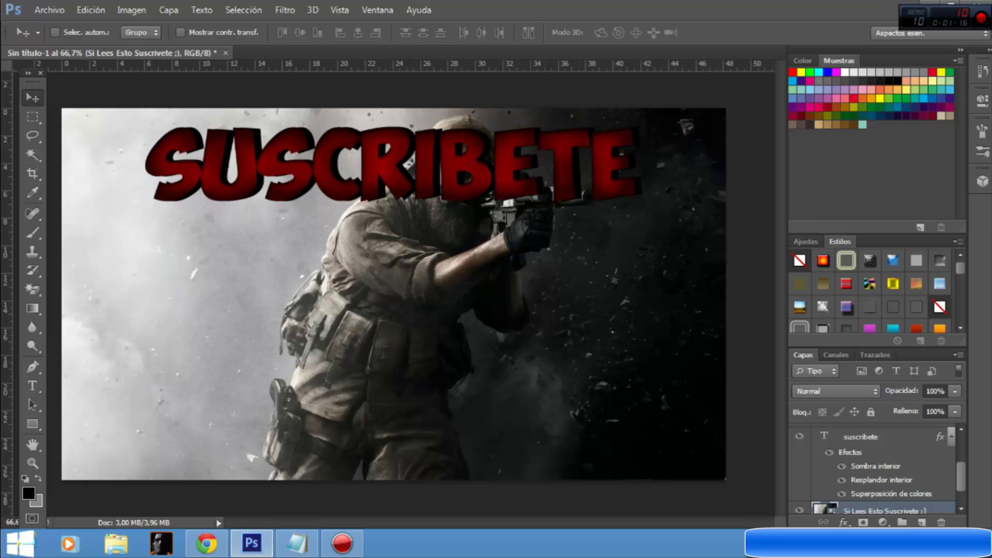
key(alt+bracketright)
key(ctrl+j)
key(alt+Tab)
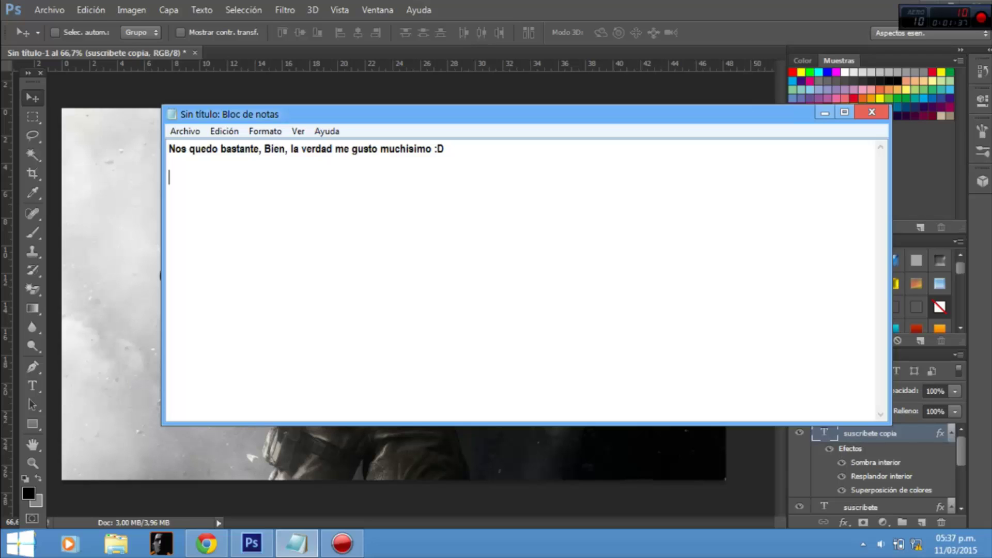
Type 'Y' to start the next line of the Notepad message.
text(Y)
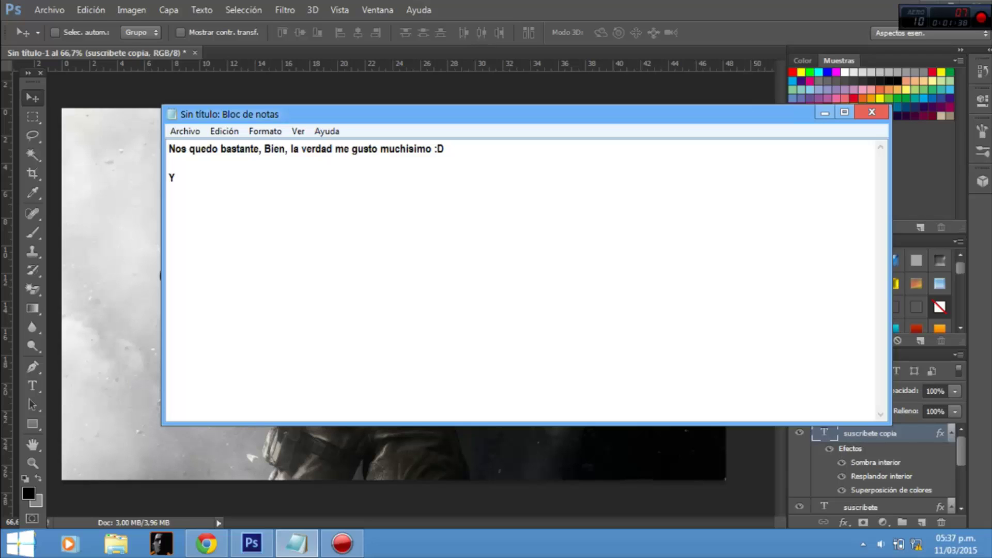